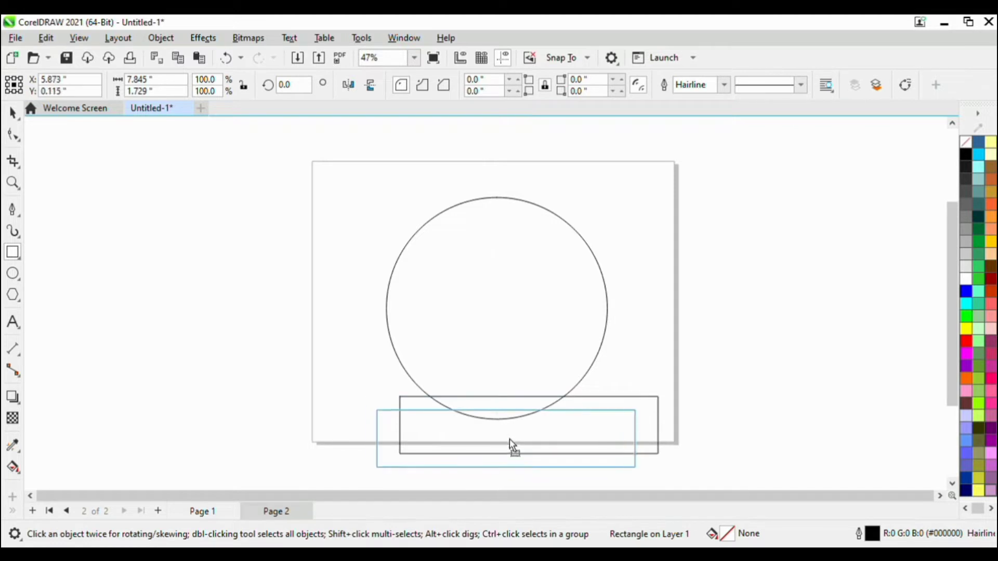
Trim the bottom of the circle flat with the overlapping rectangle and delete the rectangle.
left_click(522, 274, "shift")
left_click(449, 85)
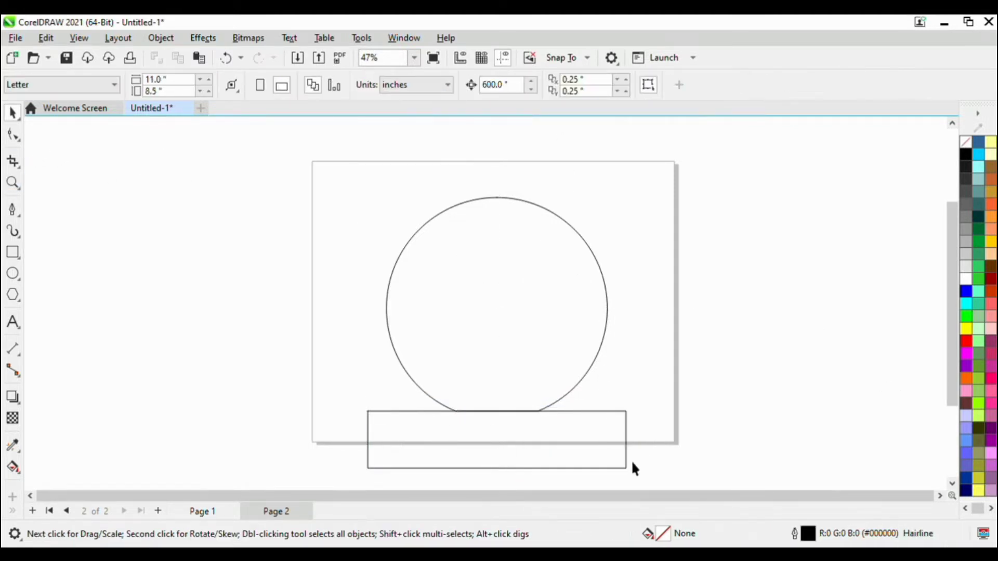
left_click(627, 466)
key("Delete")
left_click(554, 403)
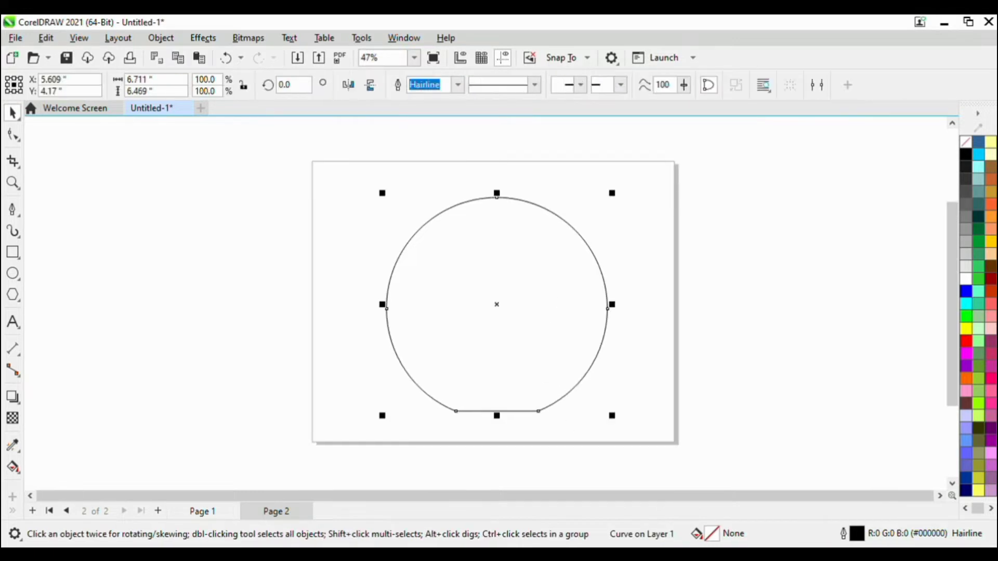
Draw a thin horizontal ellipse about 6.13 in wide and 0.25 in high across the circle's upper part.
left_click(13, 273)
scroll(394, 279, "up", 1)
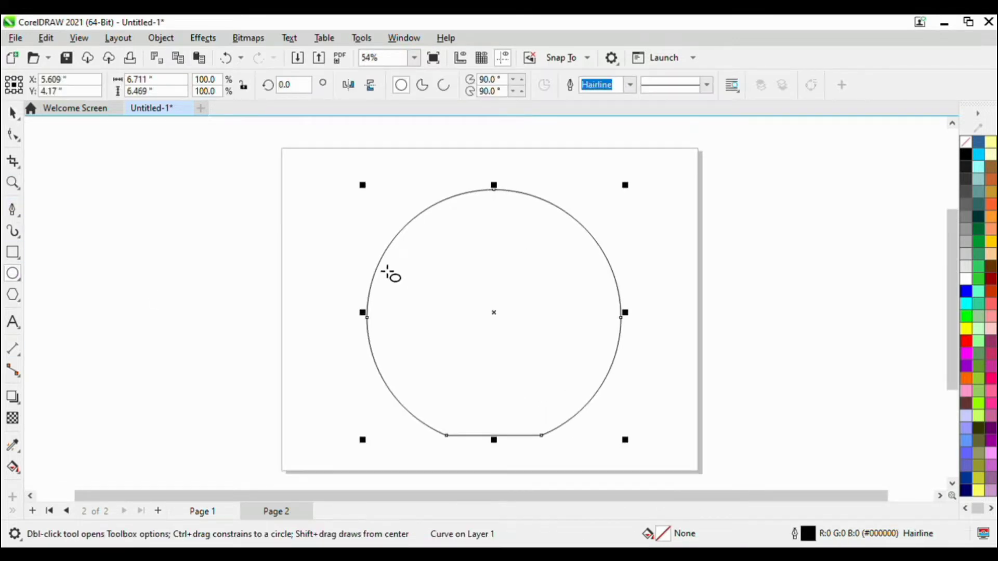
left_click_drag(386, 272, 618, 281)
scroll(499, 291, "up", 5)
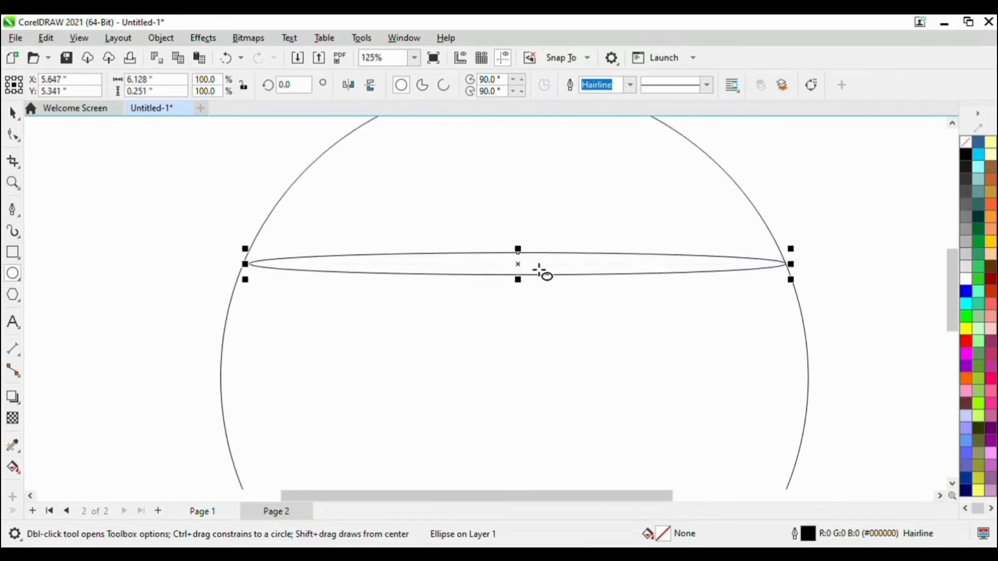
Move the thin ellipse higher, centred in the circle, and narrow it evenly to about 5.51 in.
scroll(231, 270, "up", 9)
scroll(275, 242, "down", 15)
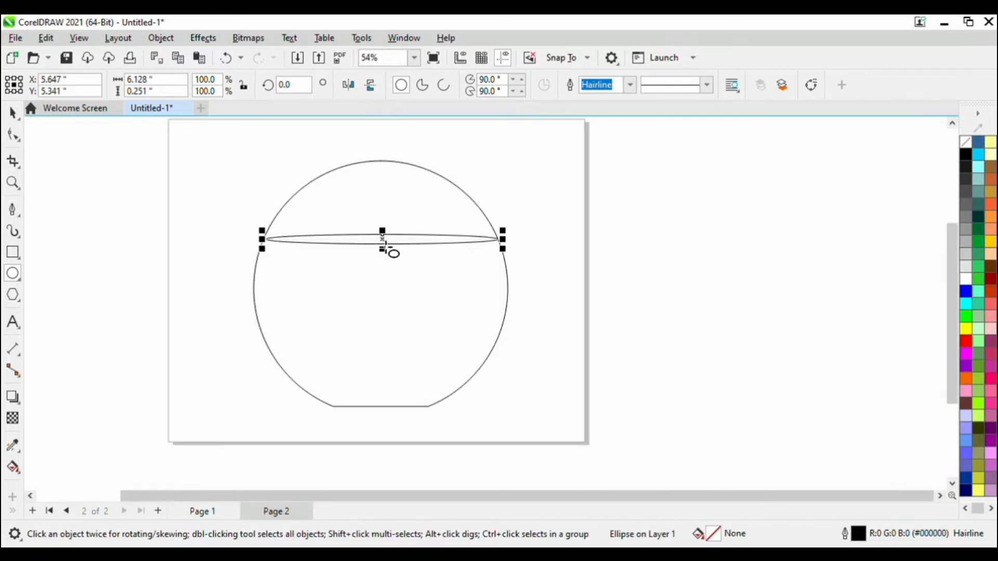
scroll(384, 239, "up", 4)
left_click_drag(389, 248, 383, 205)
scroll(508, 201, "up", 5)
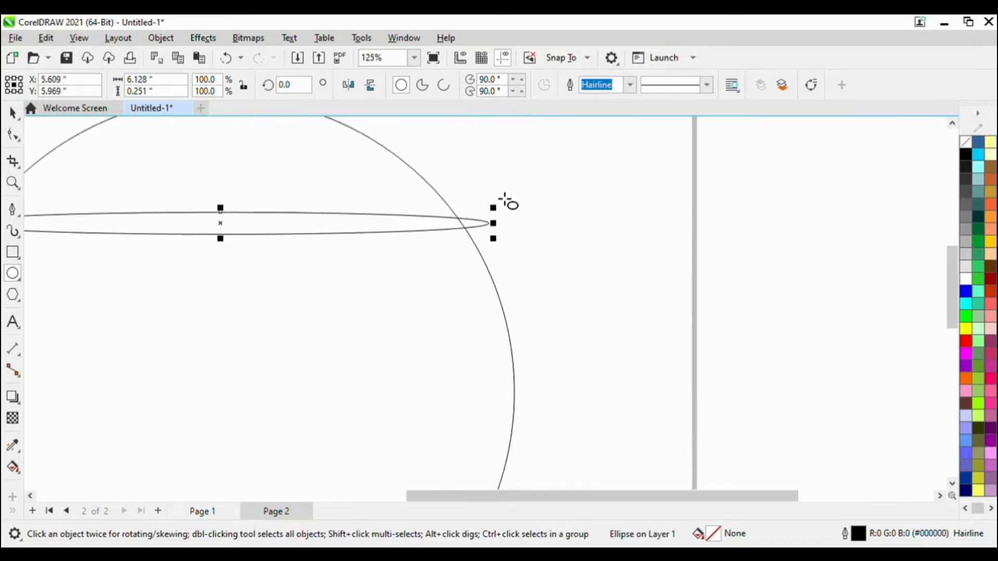
left_click_drag(495, 234, 449, 237)
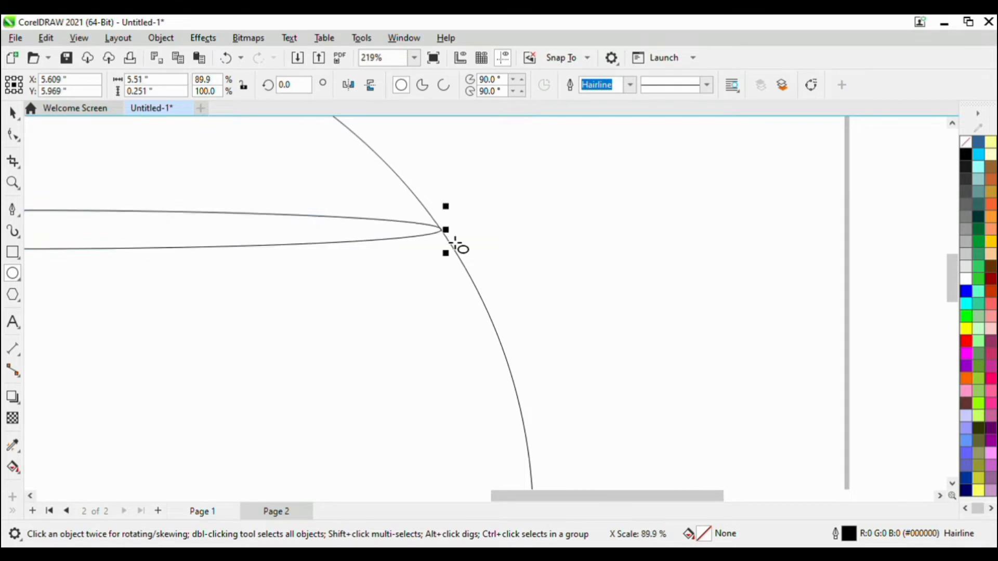
Fine-tune both ends of the rim ellipse to meet the circle's outline, with a width of about 5.5 in.
scroll(373, 215, "up", 6)
scroll(586, 251, "down", 16)
scroll(371, 254, "up", 13)
scroll(394, 245, "up", 20)
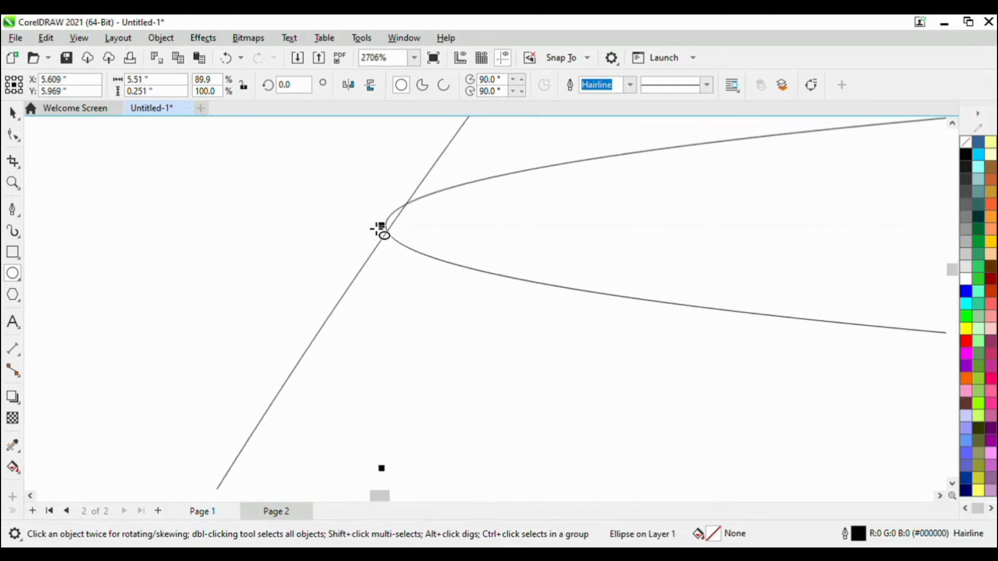
left_click_drag(395, 227, 415, 229)
scroll(338, 217, "down", 11)
scroll(338, 239, "down", 13)
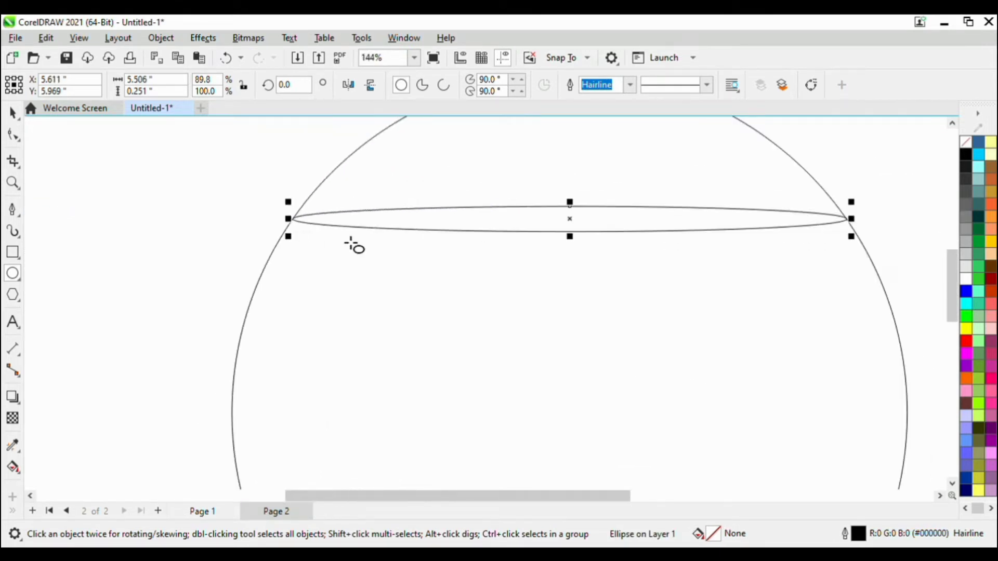
scroll(842, 224, "up", 20)
left_click_drag(793, 205, 751, 215)
scroll(724, 207, "down", 20)
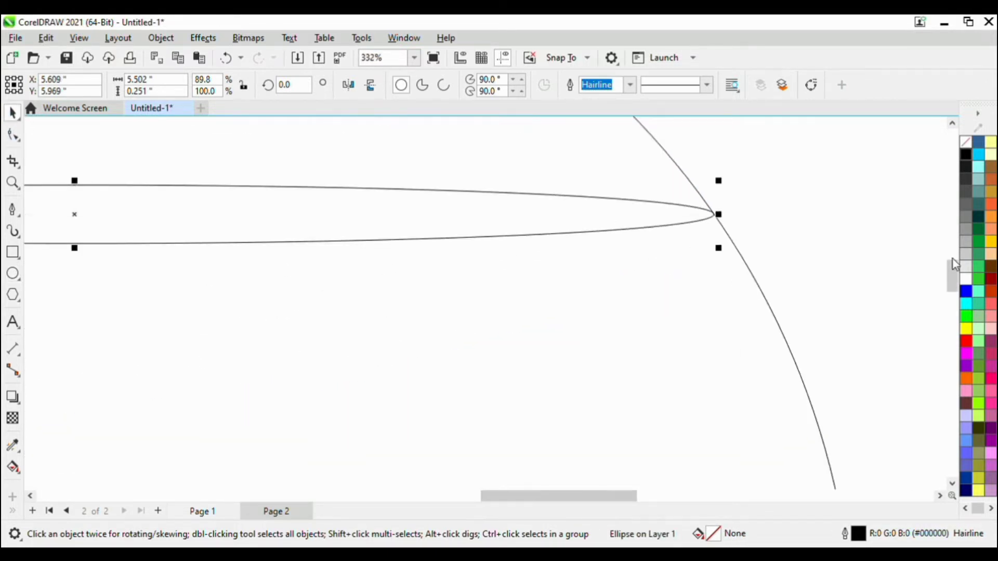
left_click(778, 239)
scroll(777, 239, "down", 12)
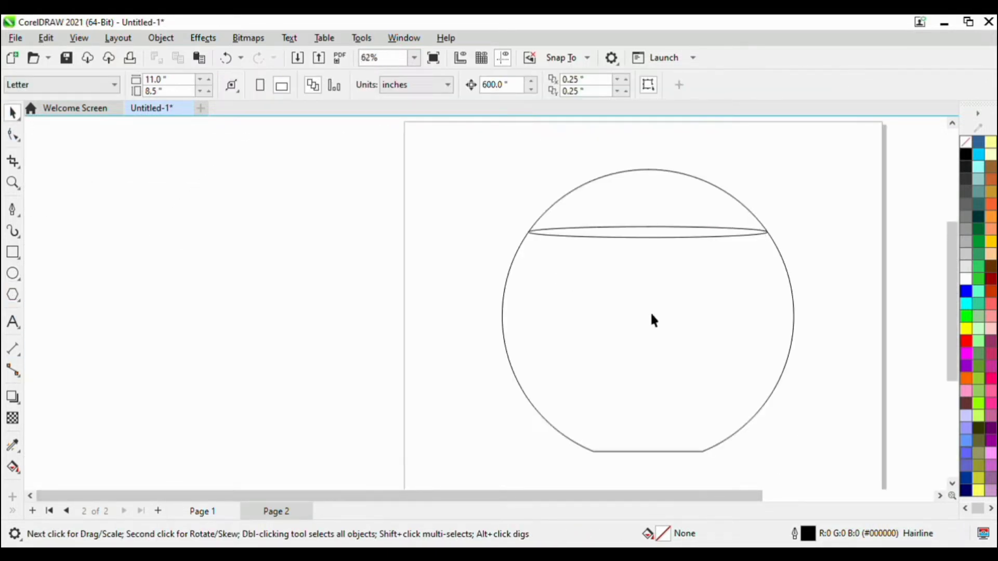
Smart-fill the circle's region below the rim ellipse and delete the original circle.
left_click(688, 336)
left_click(65, 304)
left_click(13, 466)
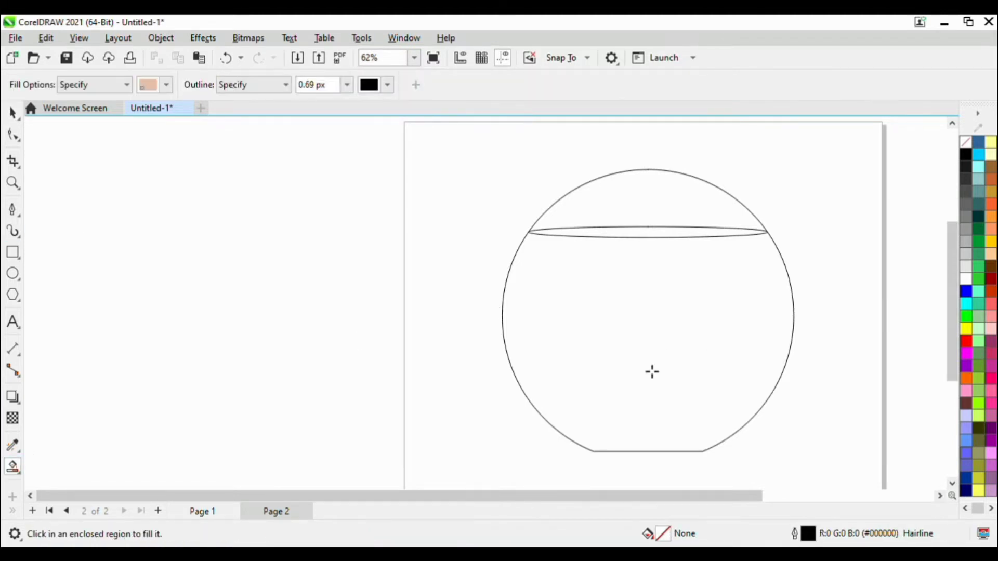
left_click(656, 366)
left_click(13, 113)
left_click(676, 196)
key("Delete")
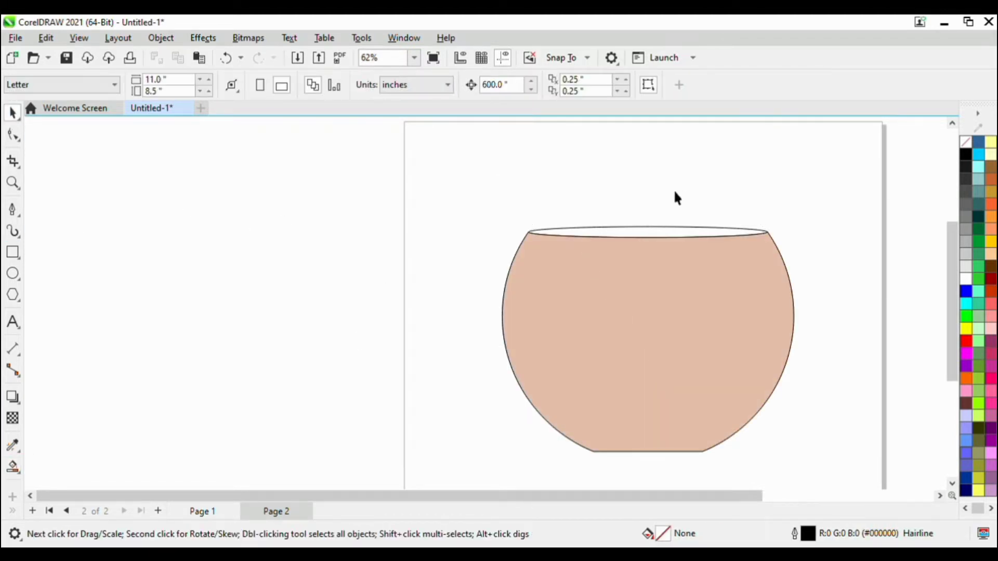
Remove the fill from the bowl body, keeping only its outline.
scroll(291, 236, "down", 2)
scroll(512, 279, "up", 1)
left_click(512, 279)
left_click(966, 142)
left_click(656, 276)
scroll(441, 239, "up", 2)
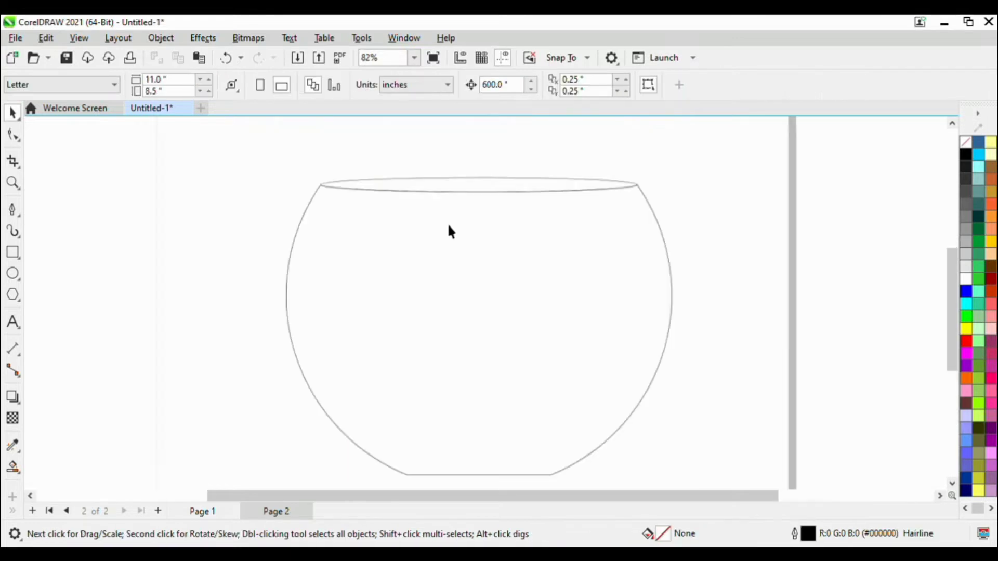
Place a copy of the rim ellipse lower inside the bowl as the water surface.
left_click(478, 195)
scroll(477, 195, "up", 1)
left_click_drag(490, 190, 475, 270)
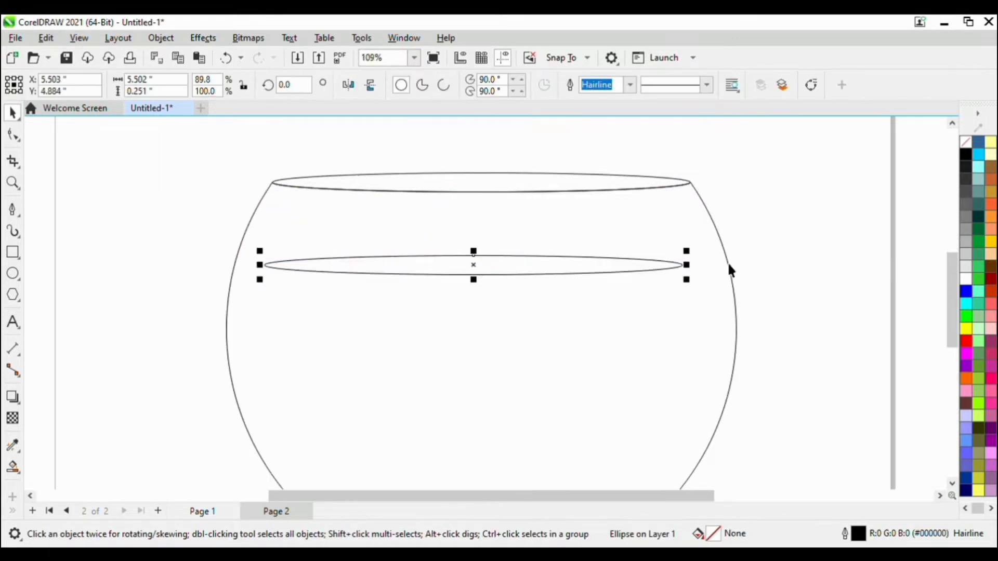
Enlarge the water-surface ellipse to about 6.5 by 0.3 in and position it to span the bowl's side walls.
scroll(728, 267, "up", 1)
left_click_drag(680, 261, 751, 239)
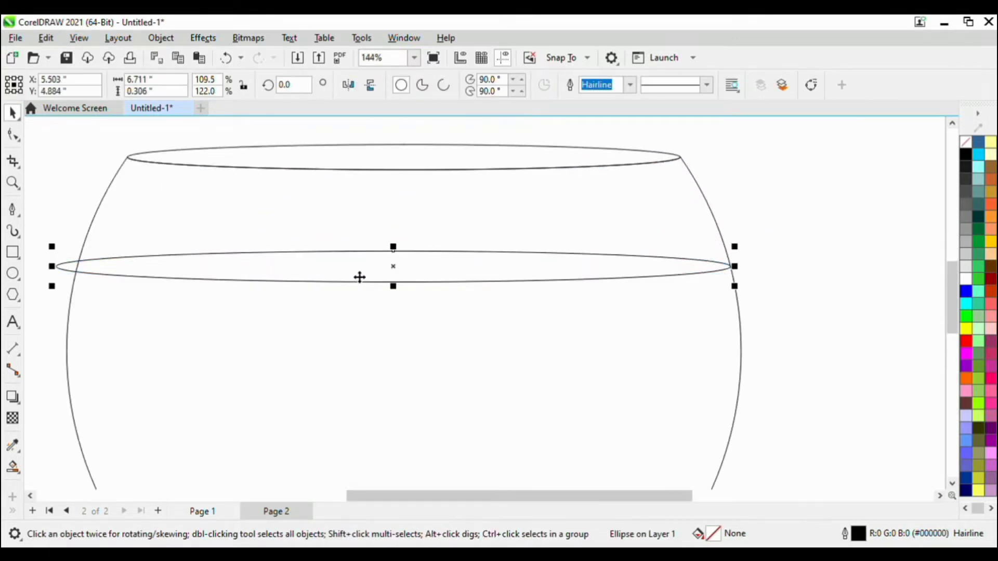
scroll(245, 256, "up", 2)
left_click_drag(321, 268, 339, 276)
scroll(521, 281, "up", 2)
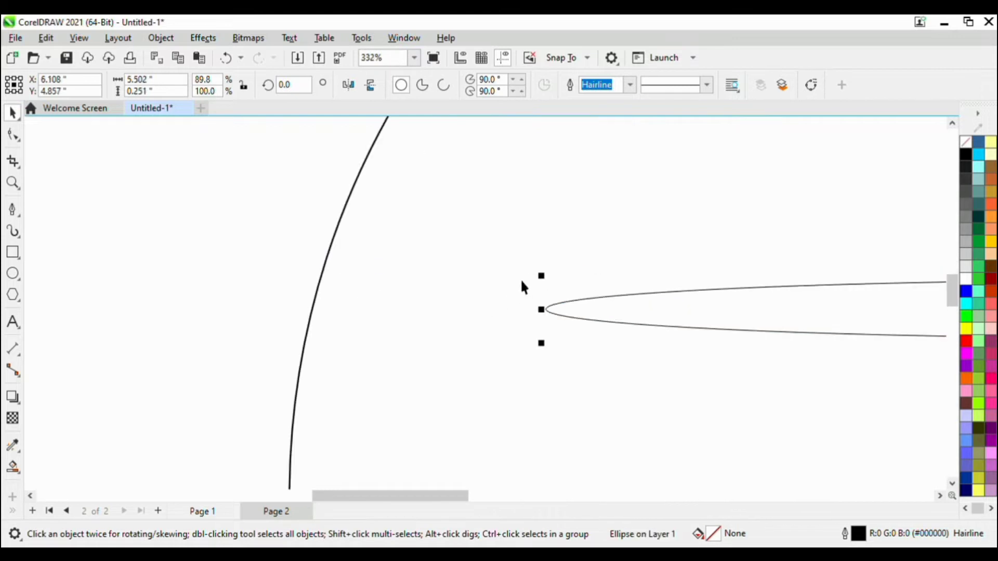
left_click_drag(541, 277, 307, 228)
scroll(318, 294, "up", 3)
scroll(283, 283, "down", 5)
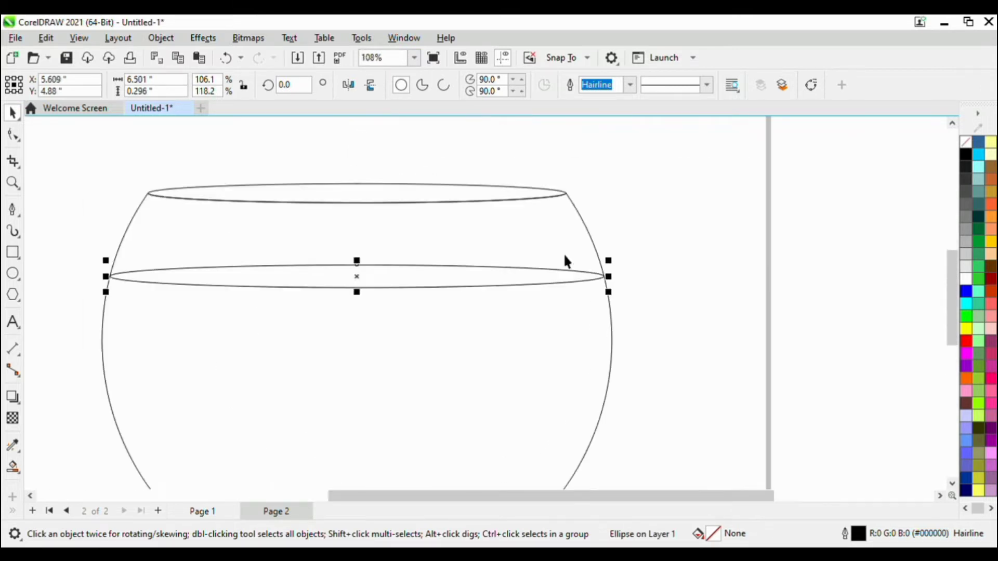
scroll(618, 292, "up", 8)
scroll(622, 315, "down", 1)
scroll(639, 291, "down", 8)
scroll(483, 257, "up", 4)
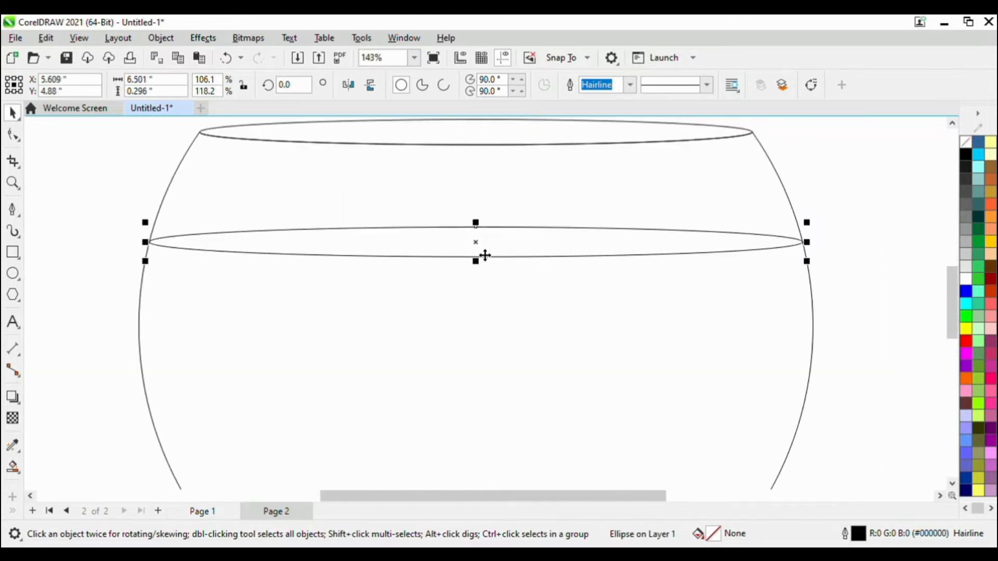
left_click_drag(483, 251, 481, 231)
scroll(528, 228, "down", 2)
left_click(700, 309)
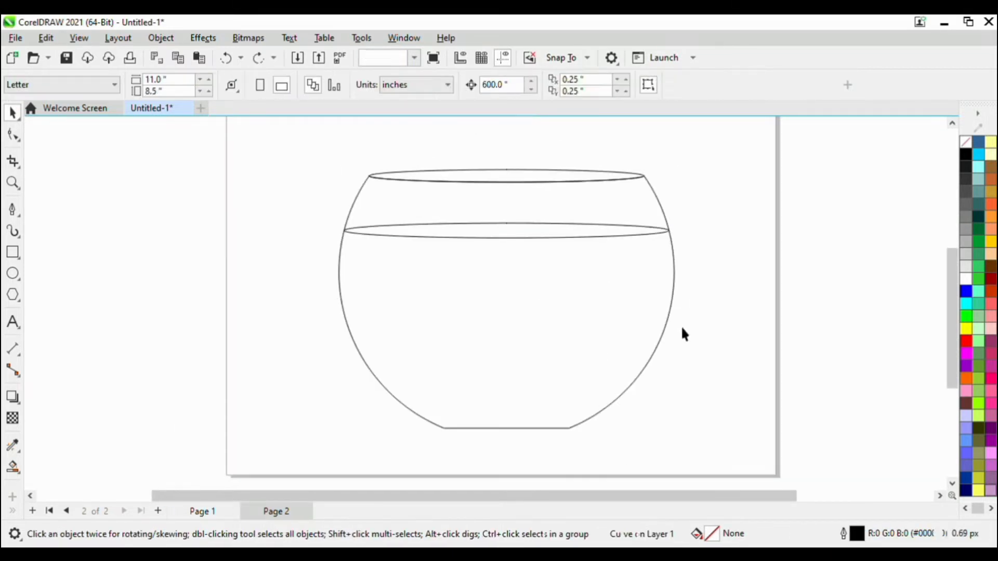
left_click(13, 467)
scroll(670, 228, "up", 9)
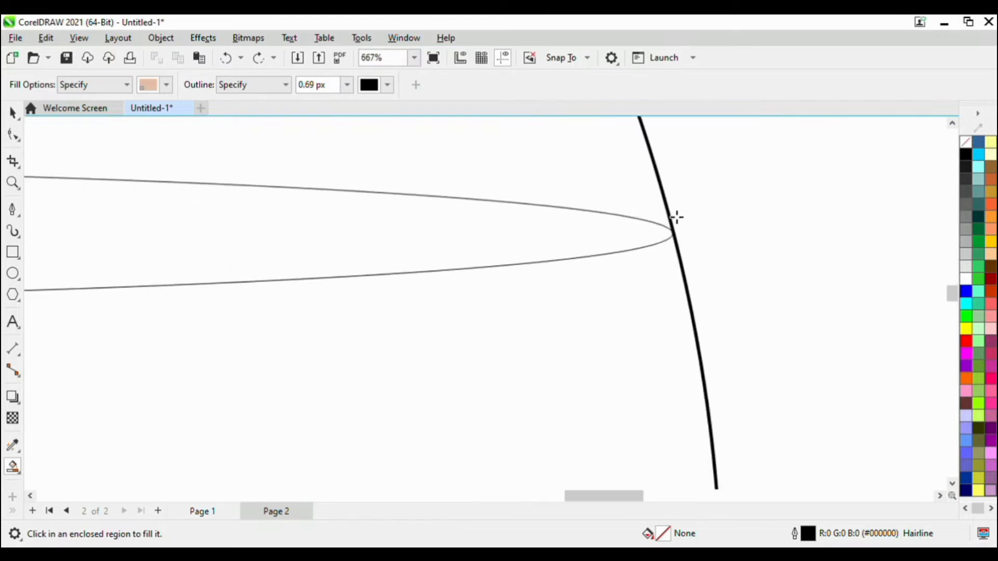
Stretch the right end of the water-surface ellipse onto the bowl wall, making it about 6.507 in wide.
left_click(13, 113)
left_click(537, 290)
left_click(547, 299)
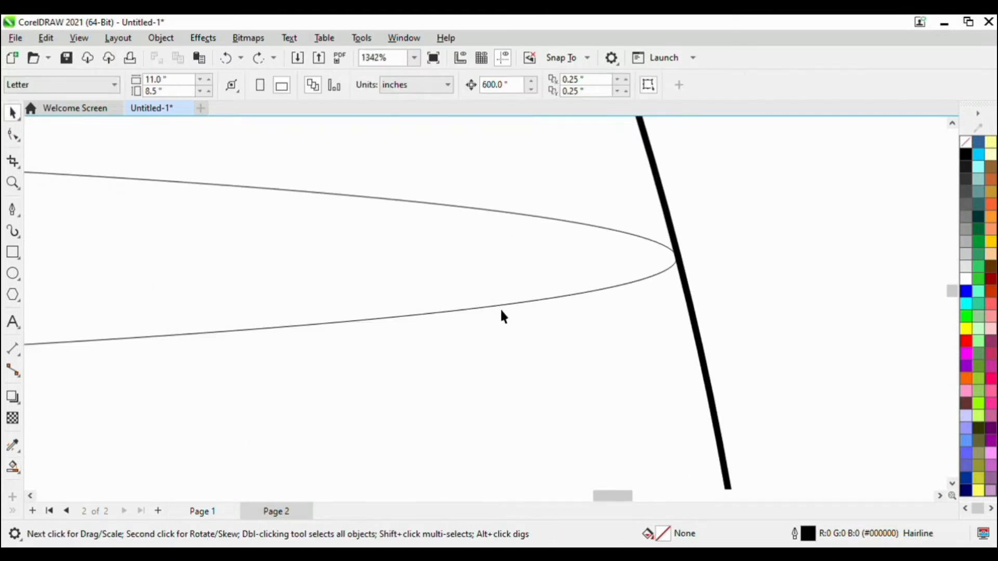
scroll(572, 312, "down", 6)
scroll(660, 296, "up", 6)
scroll(603, 244, "up", 2)
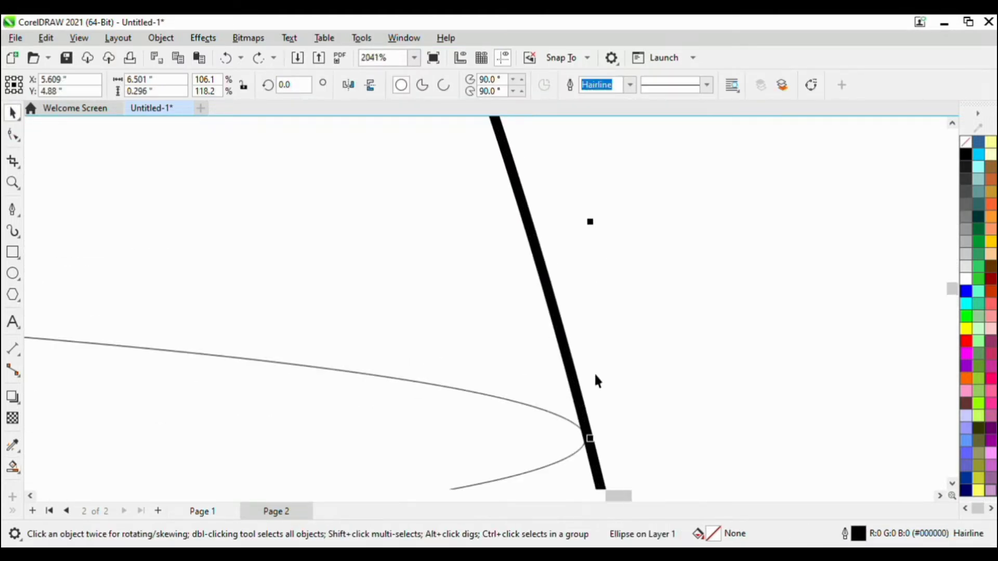
left_click_drag(593, 439, 602, 442)
Stretch the left end of the water-surface ellipse onto the bowl wall and fine-tune its right end.
scroll(648, 376, "down", 7)
scroll(260, 390, "up", 1)
scroll(257, 393, "up", 12)
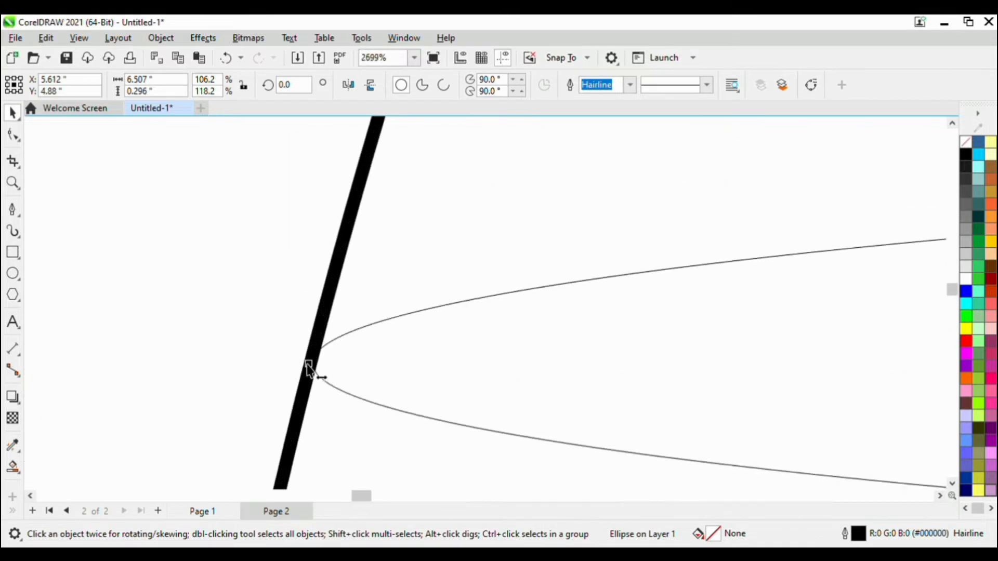
left_click_drag(316, 370, 302, 370)
scroll(194, 285, "down", 12)
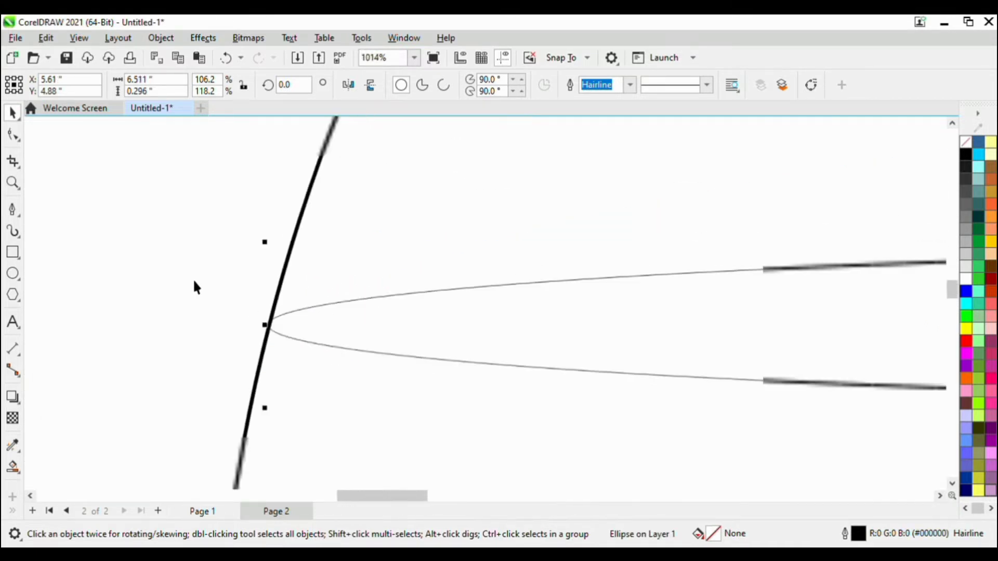
scroll(738, 327, "up", 13)
left_click_drag(726, 318, 715, 322)
scroll(686, 323, "down", 12)
Smart-fill the bowl region below the water surface and colour it cyan (#00FFFF).
left_click(13, 466)
scroll(478, 421, "down", 3)
left_click(511, 403)
scroll(511, 403, "down", 4)
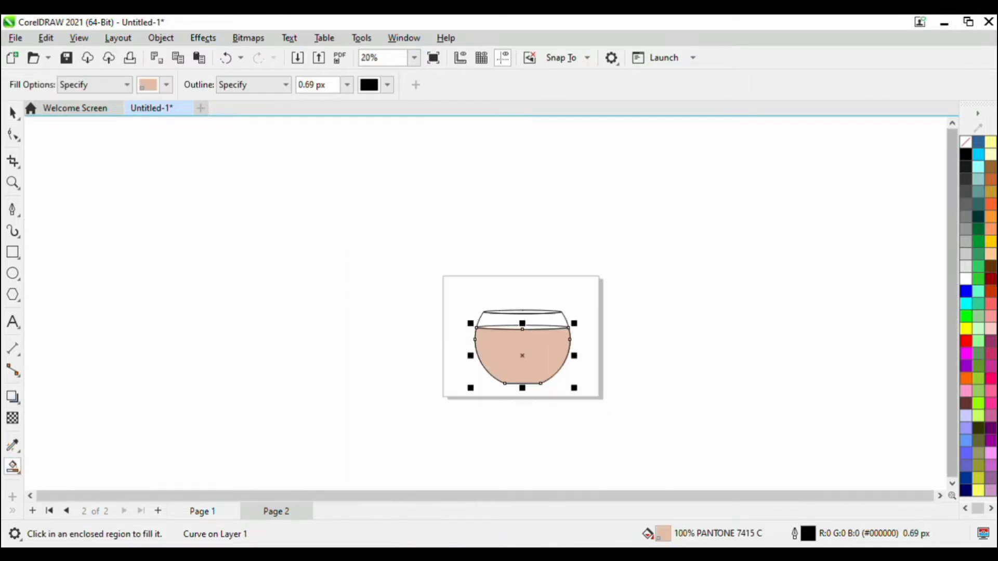
left_click(965, 304)
scroll(554, 403, "up", 3)
left_click(12, 112)
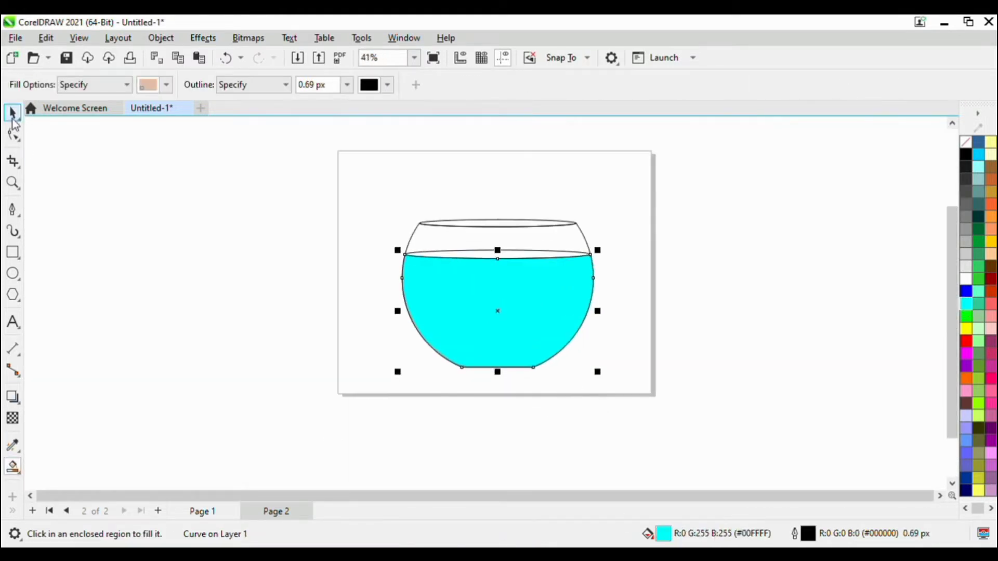
Clear and reapply the water shape's cyan fill, and try removing its outline.
scroll(459, 288, "up", 3)
left_click(965, 142)
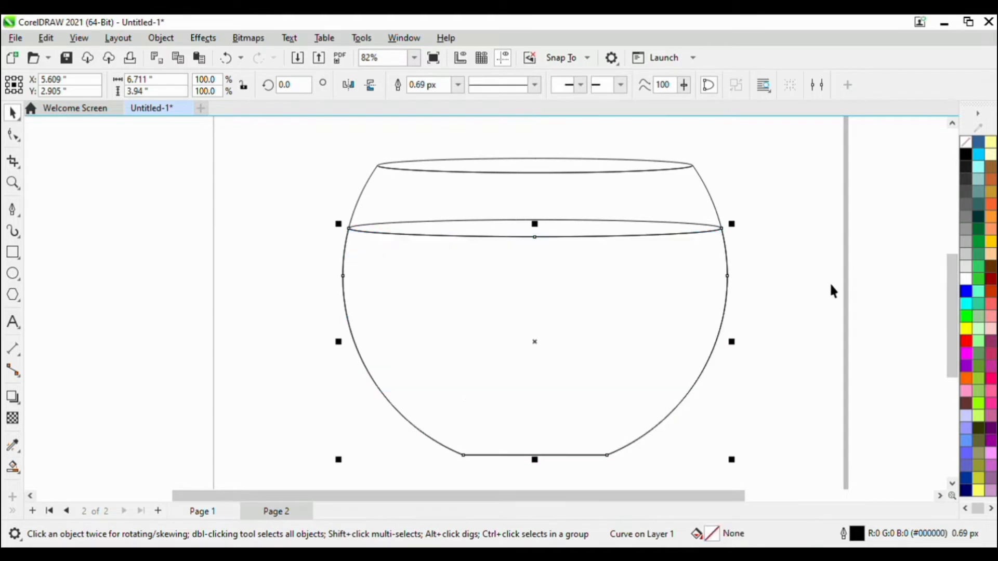
left_click(966, 305)
right_click(965, 145)
left_click(779, 320)
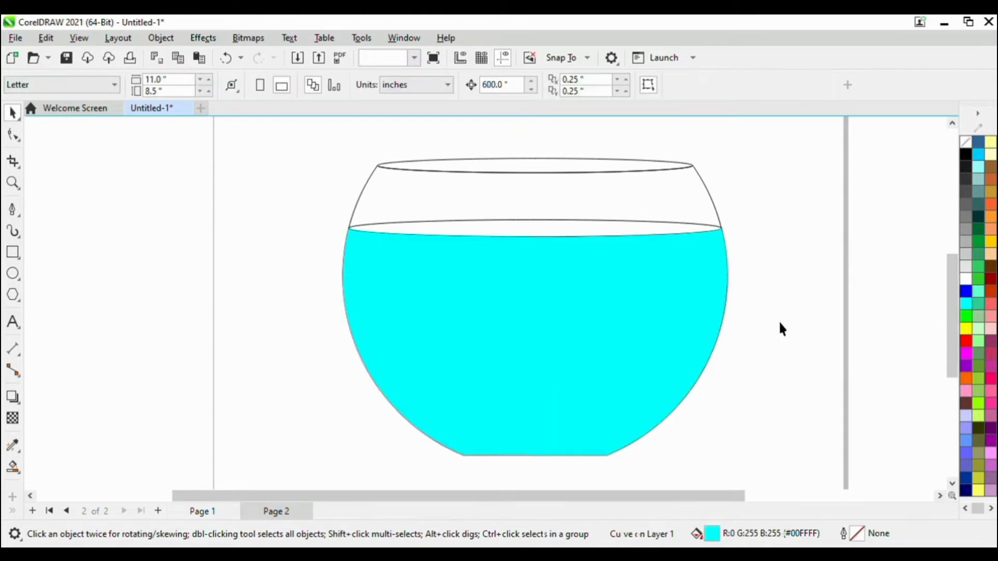
Undo the outline removal on the cyan water shape and deselect it.
scroll(628, 419, "up", 2)
scroll(627, 419, "down", 1)
key("ctrl+z")
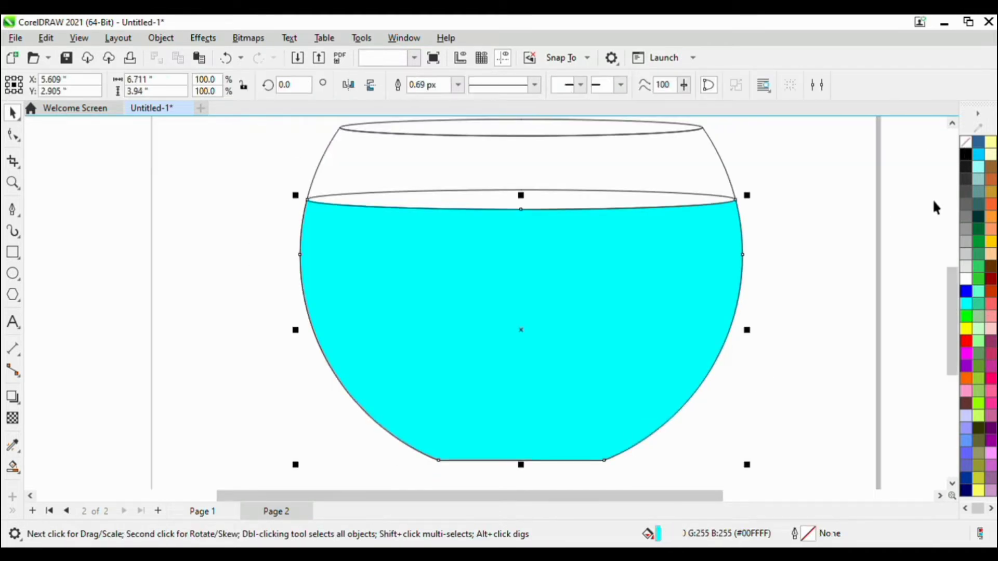
left_click(933, 199)
scroll(498, 401, "down", 1)
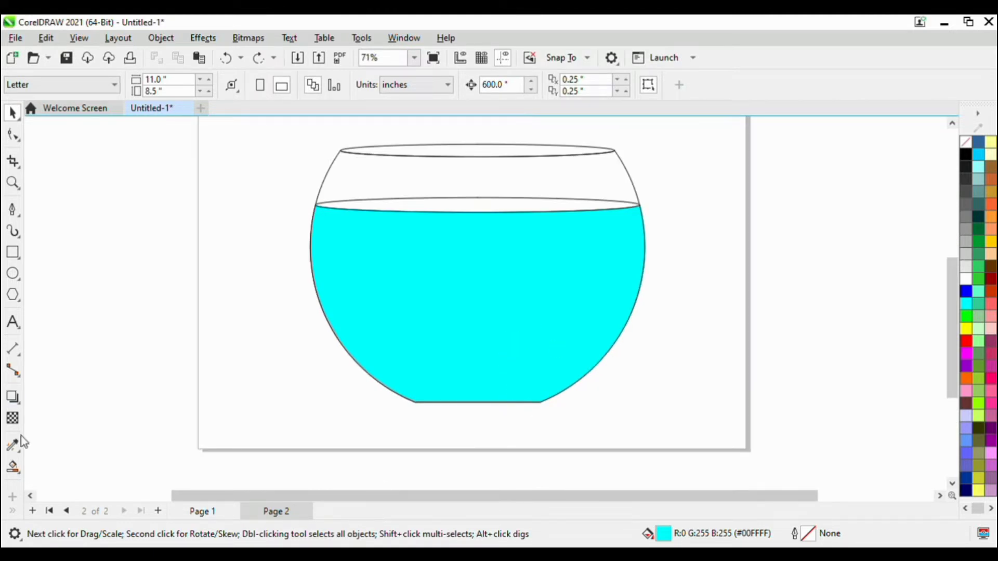
Draw an ellipse about 2.92 by 1.53 in over the bowl's flat base and fill it green (#33CC33).
left_click(13, 273)
scroll(416, 404, "up", 1)
left_click_drag(368, 374, 598, 448)
scroll(384, 404, "up", 1)
left_click(978, 275)
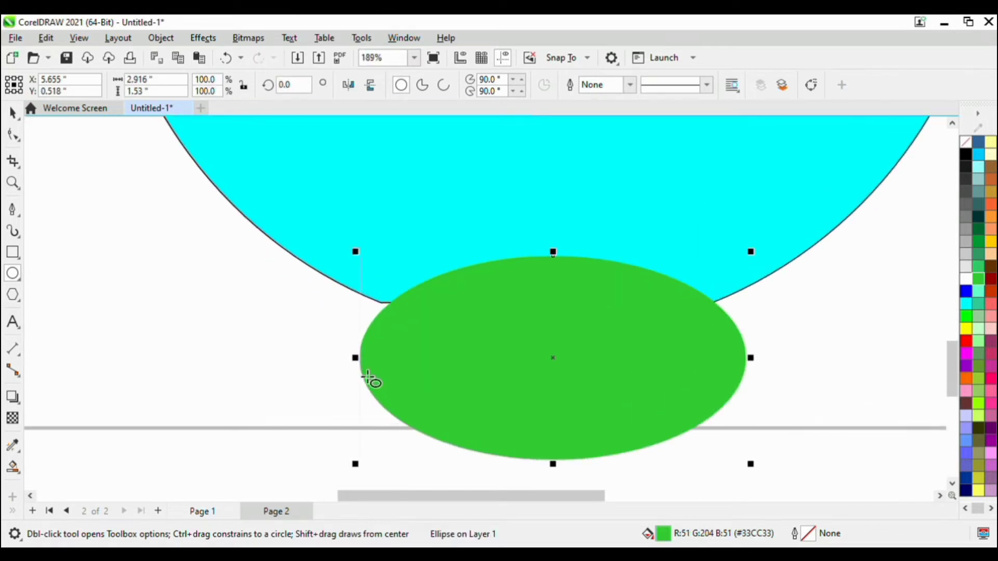
Widen the base ellipse to about 3 in to meet the bowl's bottom corners, and give it a black outline with no fill.
scroll(372, 383, "up", 2)
left_click_drag(360, 357, 341, 367)
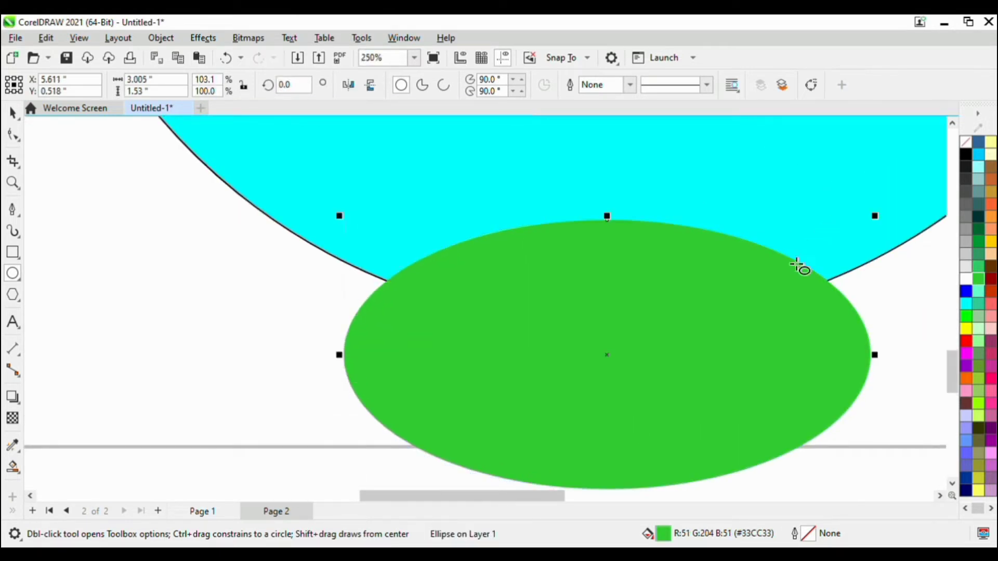
right_click(965, 156)
left_click(966, 141)
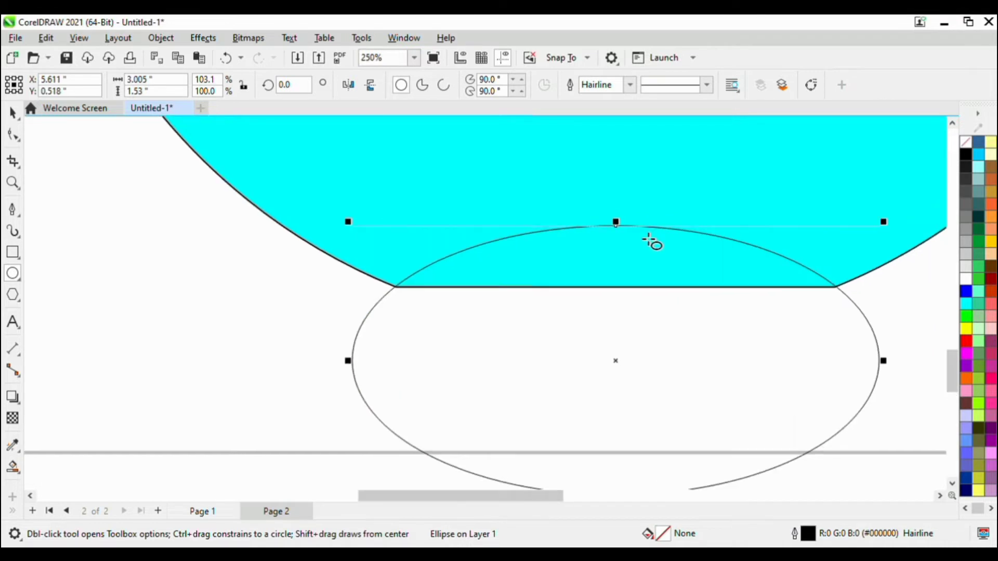
scroll(623, 234, "down", 5)
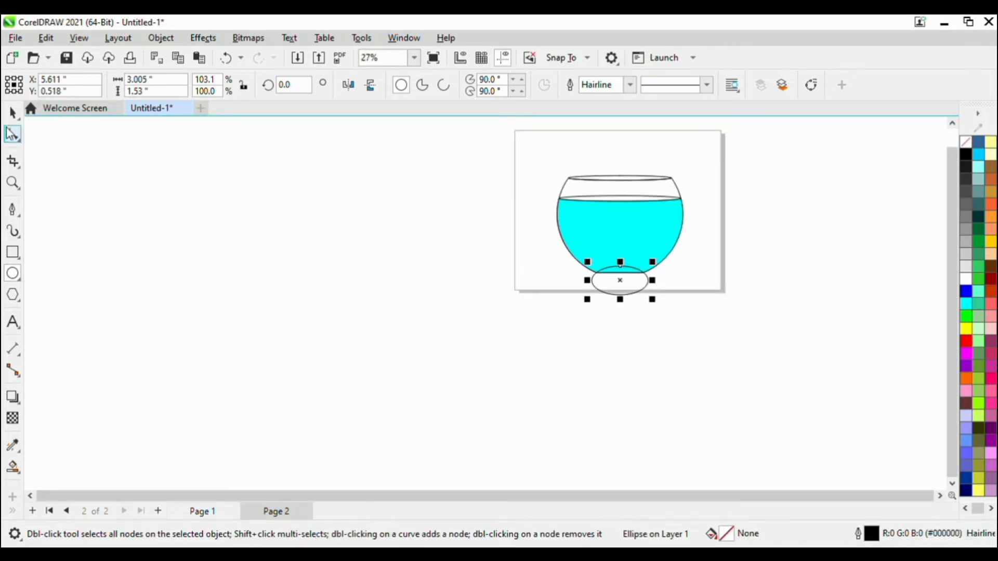
Delete the unfilled base ellipse, keeping the dome-shaped region inside the bottom of the bowl.
key("space")
scroll(667, 232, "up", 1)
left_click(678, 253, "shift")
left_click(474, 91)
left_click(537, 314)
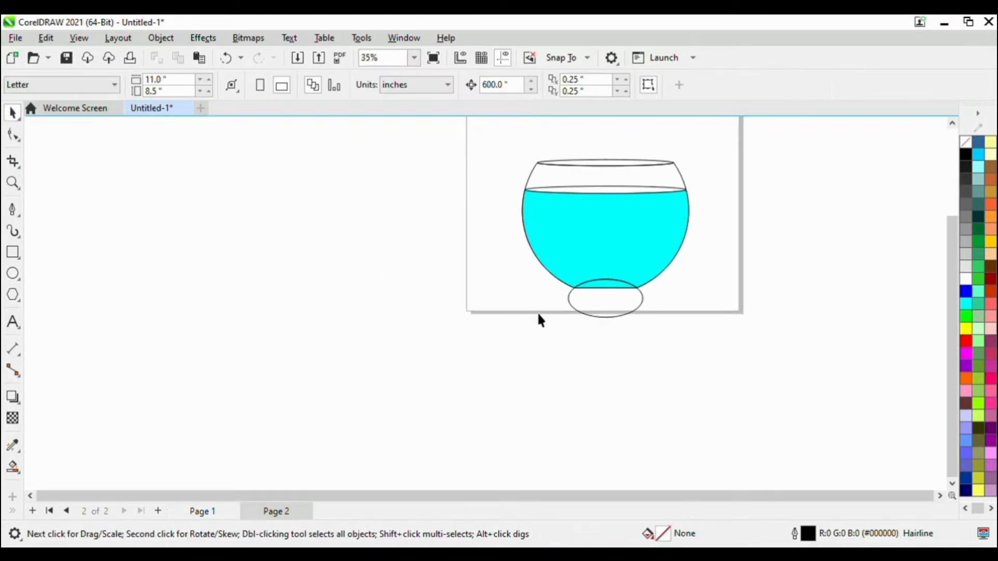
left_click(615, 317)
key("Delete")
scroll(601, 289, "up", 1)
scroll(606, 294, "down", 1)
scroll(623, 310, "up", 1)
scroll(625, 314, "up", 5)
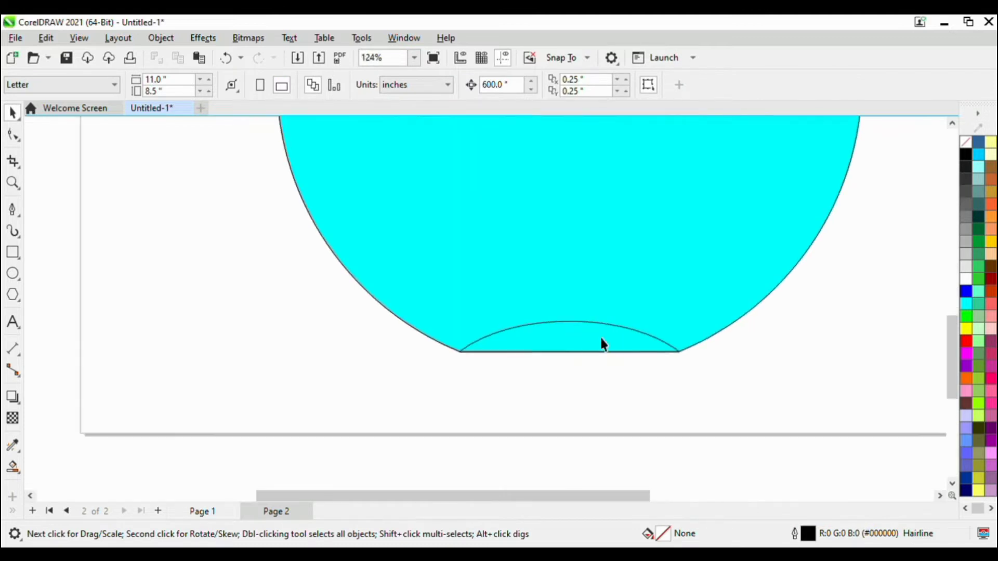
Fill the dome at the bowl's bottom green (#33CC33) and remove its outline.
left_click(601, 343)
left_click(979, 279)
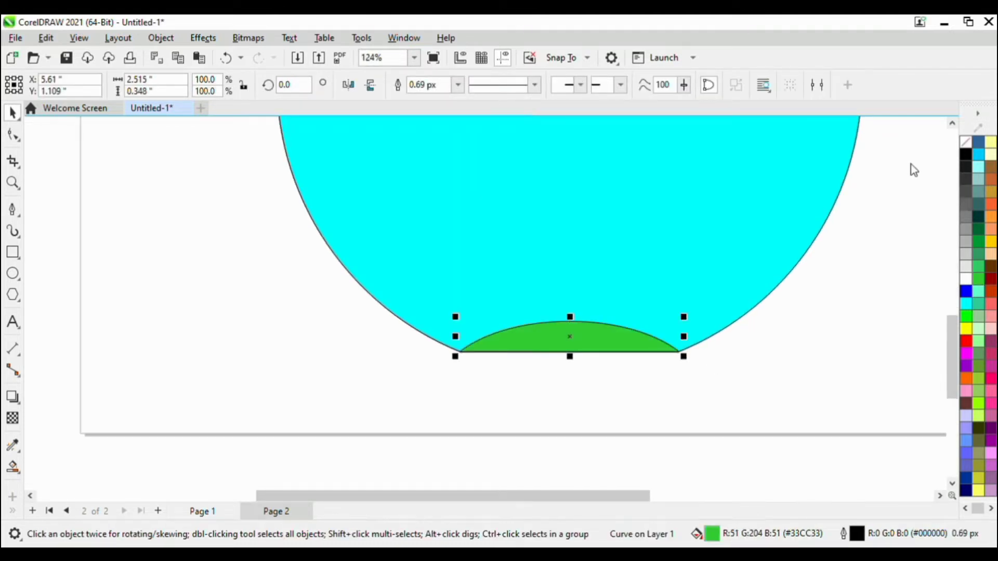
left_click(850, 270)
scroll(616, 350, "up", 2)
scroll(616, 350, "down", 4)
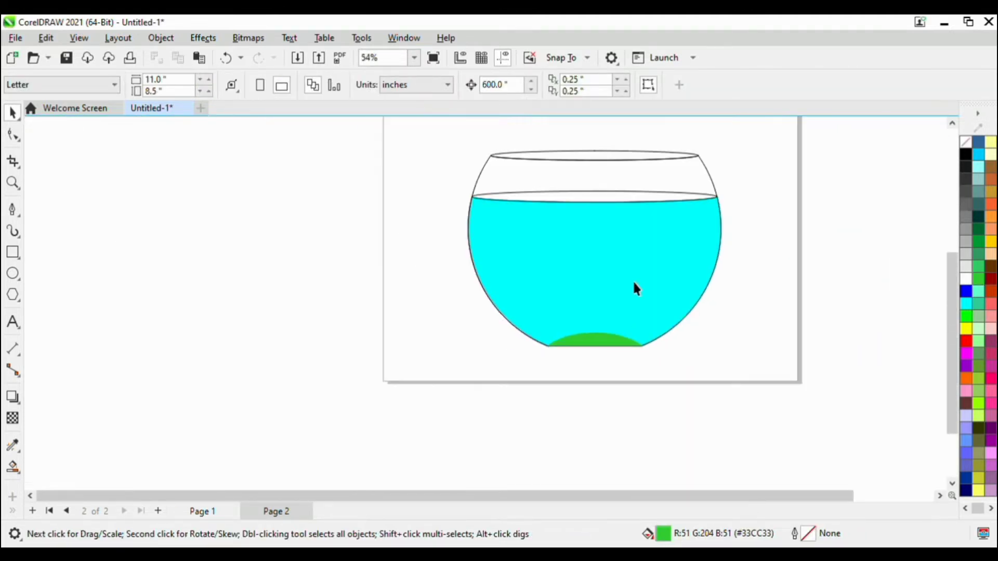
scroll(631, 278, "up", 1)
scroll(613, 169, "up", 1)
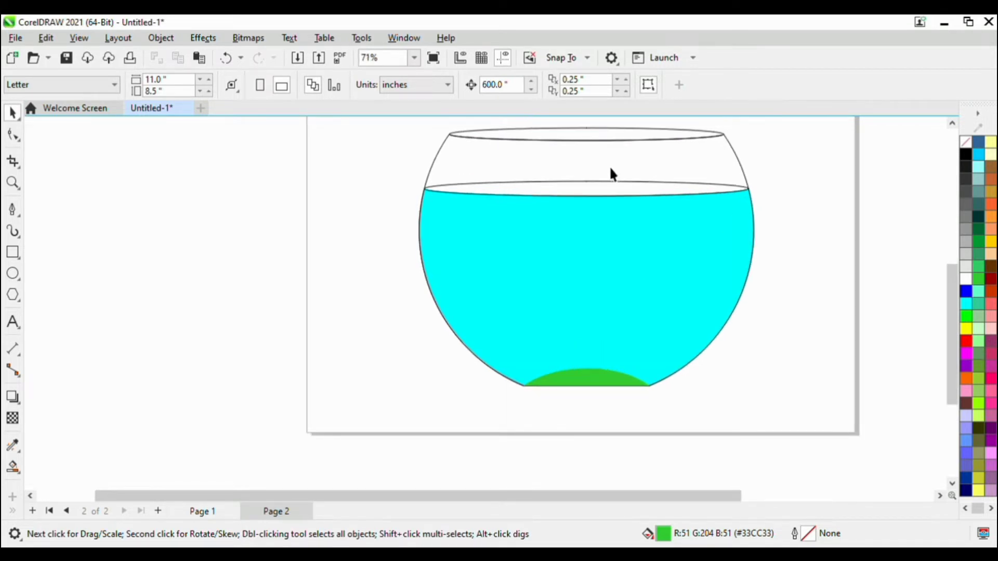
Fill the water surface ellipse cyan and give the water body a vertical fountain fill from cyan at the base to white above.
scroll(610, 169, "down", 1)
left_click(606, 217)
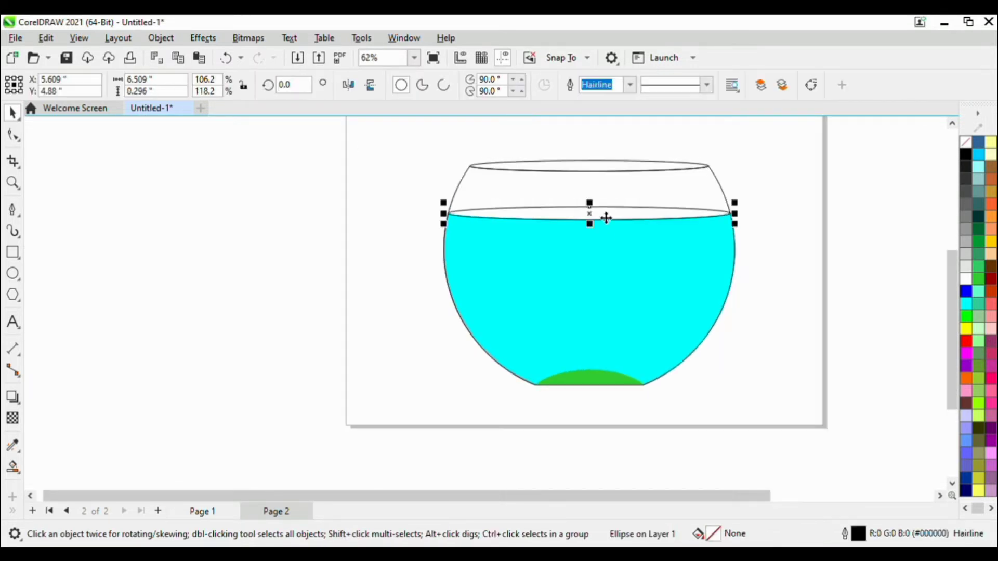
left_click(966, 305)
left_click(585, 297)
left_click(14, 465)
left_click_drag(594, 411, 602, 147)
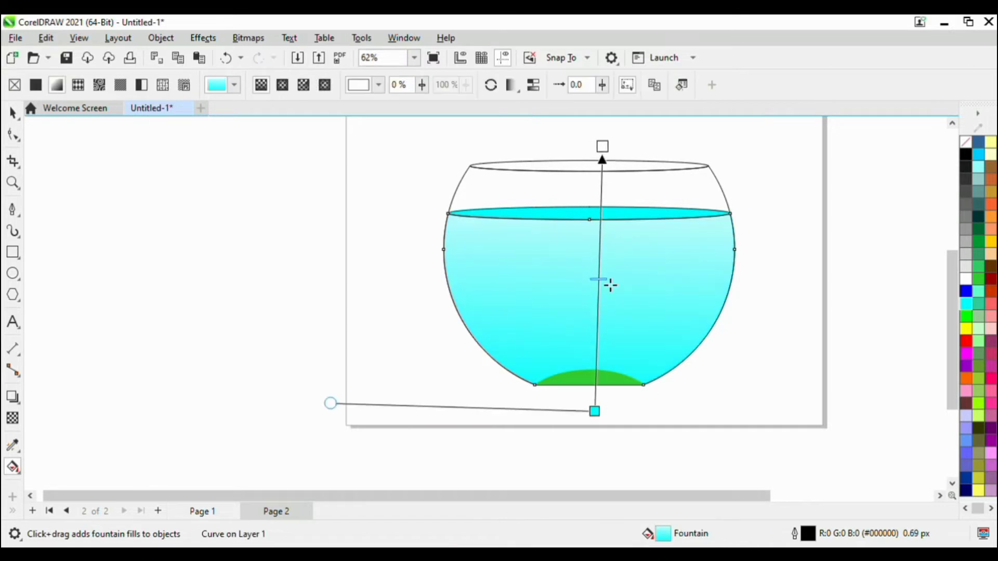
key("ctrl+z")
Give the water surface ellipse a vertical cyan-to-white fountain fill, starting low in the bowl so the surface is pale, and deselect it.
left_click(546, 210)
left_click_drag(587, 234, 590, 120)
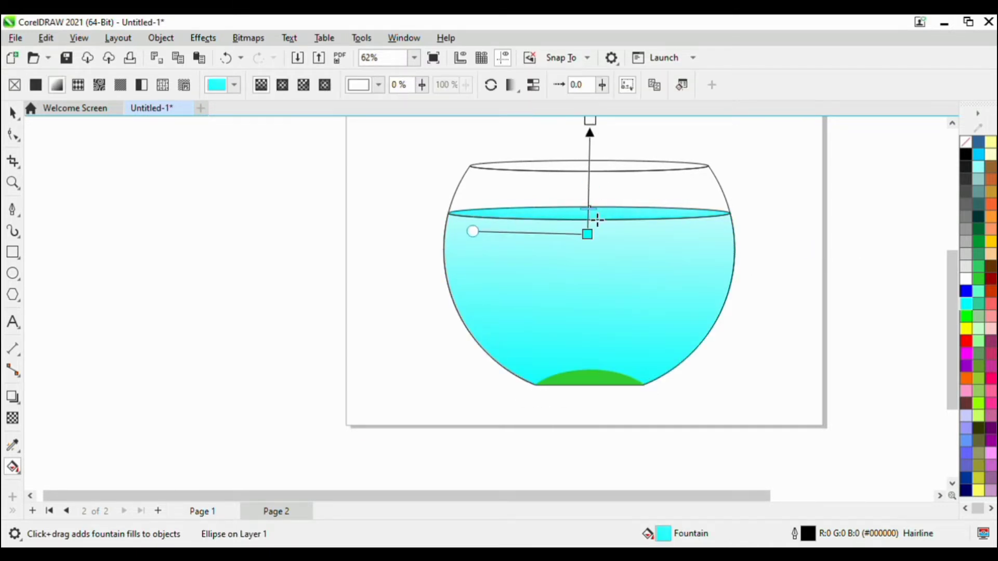
left_click_drag(597, 220, 595, 231)
left_click_drag(594, 244, 593, 248)
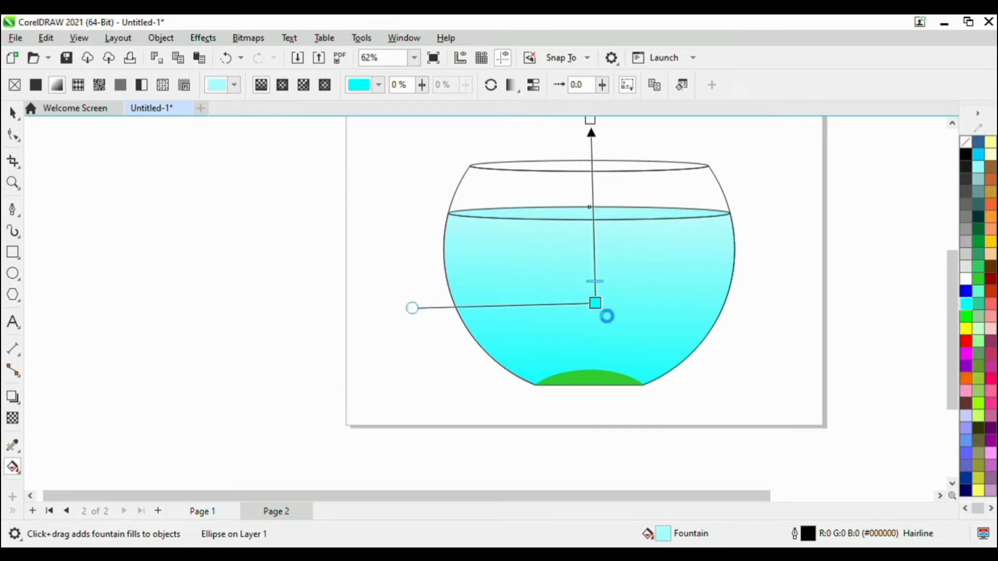
left_click(746, 288)
scroll(554, 228, "down", 2)
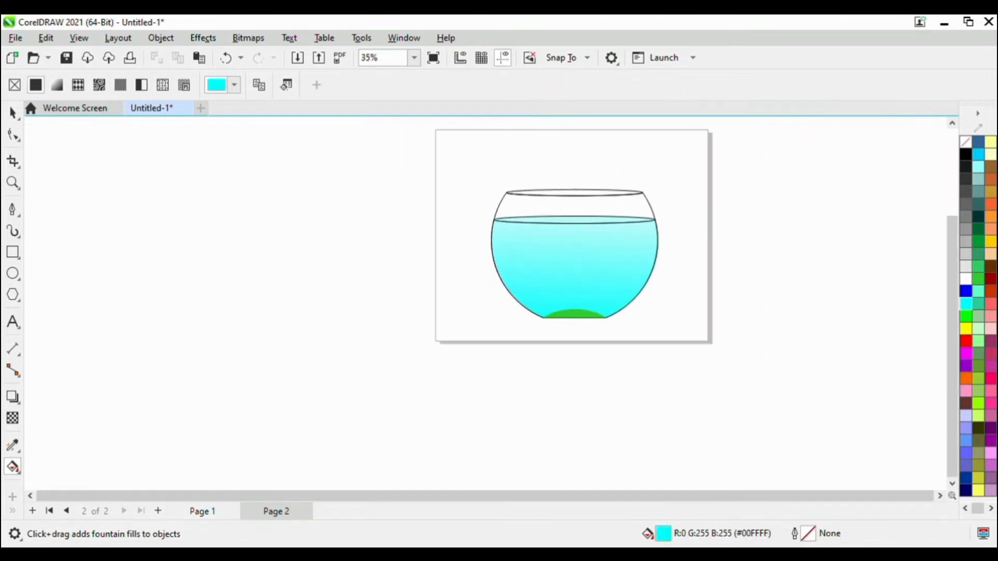
left_click(13, 117)
scroll(588, 254, "up", 3)
left_click(554, 361)
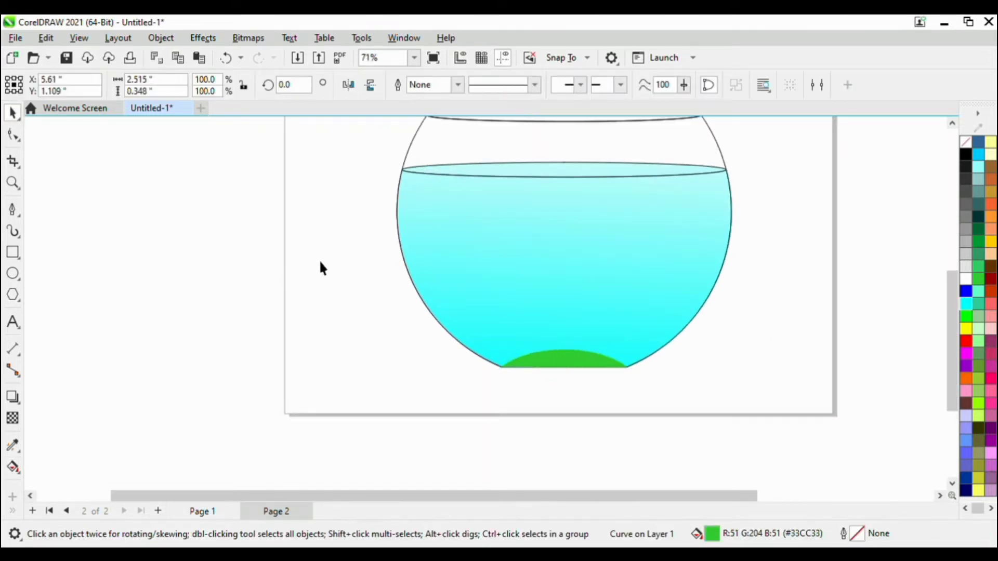
left_click(319, 261)
scroll(353, 270, "down", 2)
scroll(463, 325, "up", 3)
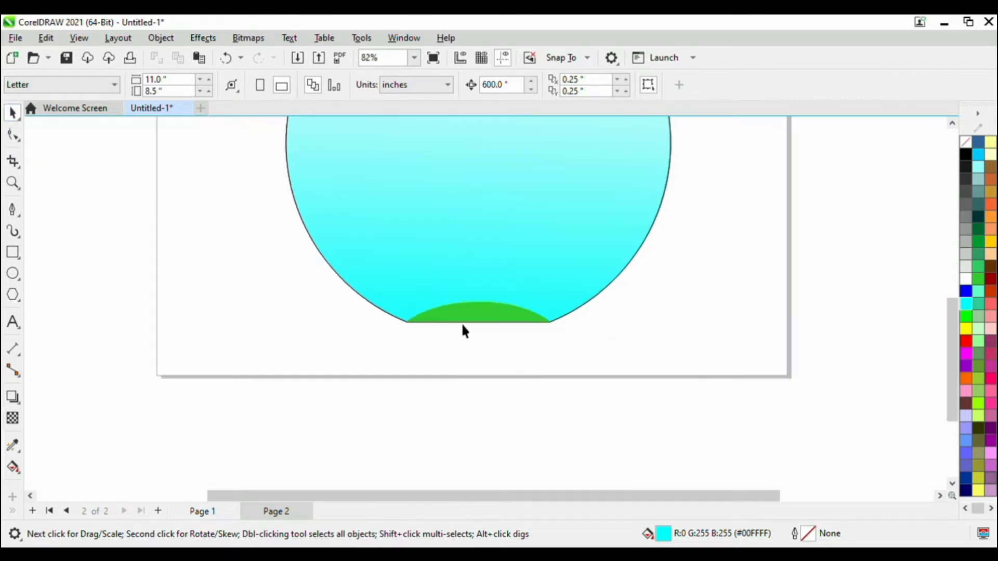
scroll(462, 325, "down", 3)
Spray a trail of trees to the right of the bowl and a trail of mushrooms to its left with Artistic Media.
left_click(14, 232)
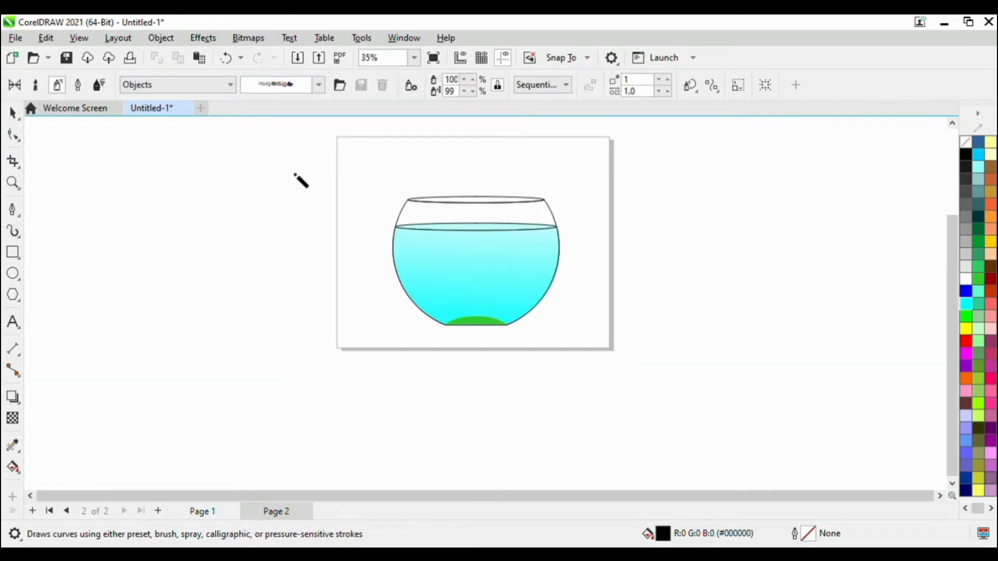
scroll(282, 236, "up", 1)
scroll(283, 236, "down", 1)
scroll(318, 254, "down", 1)
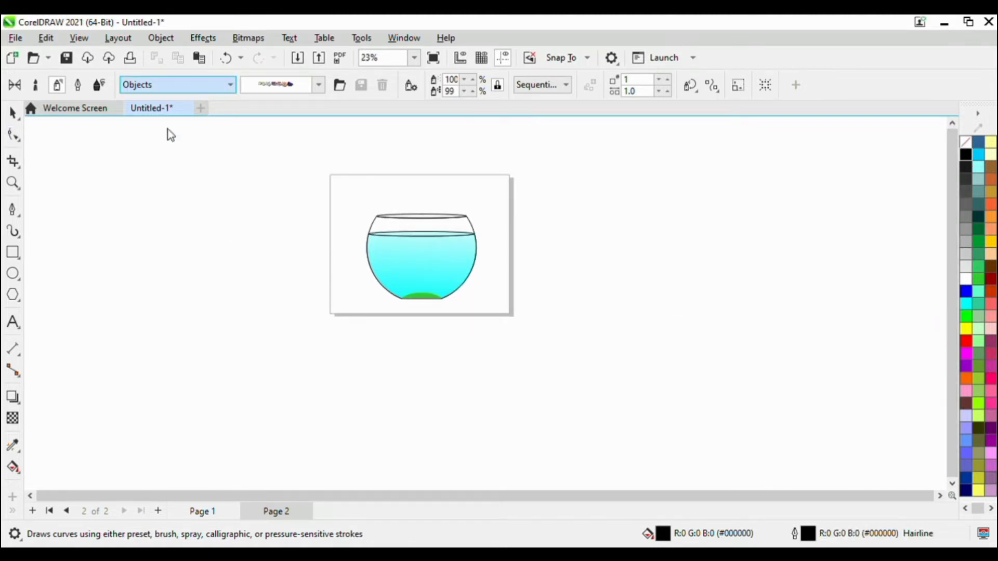
left_click_drag(688, 221, 565, 375)
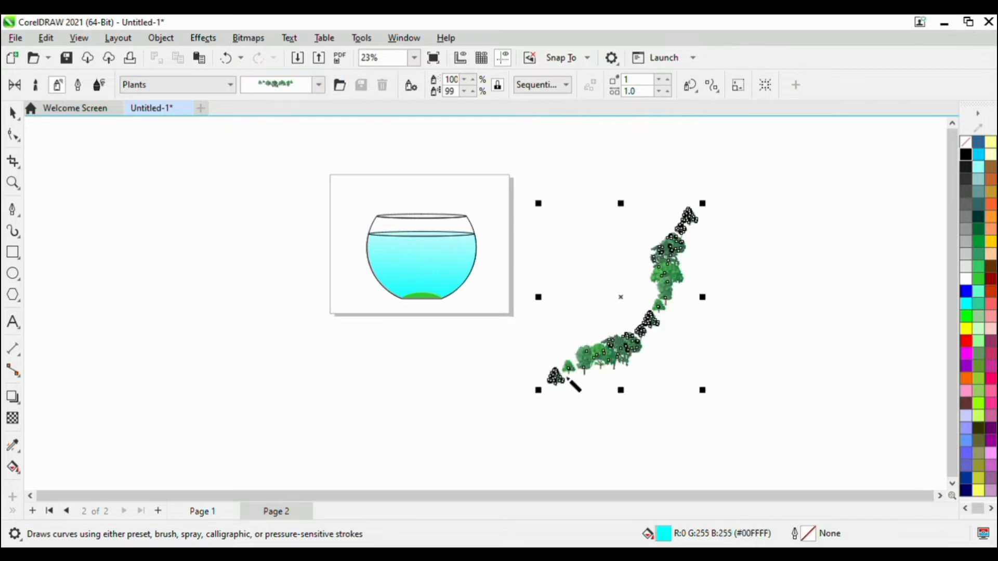
left_click(695, 308)
scroll(673, 290, "up", 1)
scroll(673, 290, "down", 1)
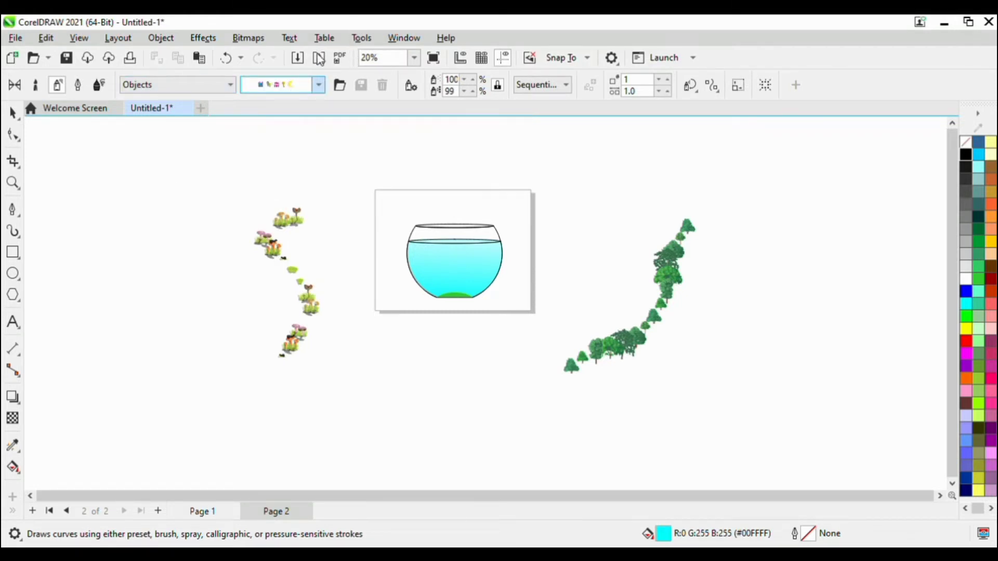
Spray a trail of stones below the page and a trail of goldfish from the Misc category above it.
left_click_drag(482, 368, 395, 427)
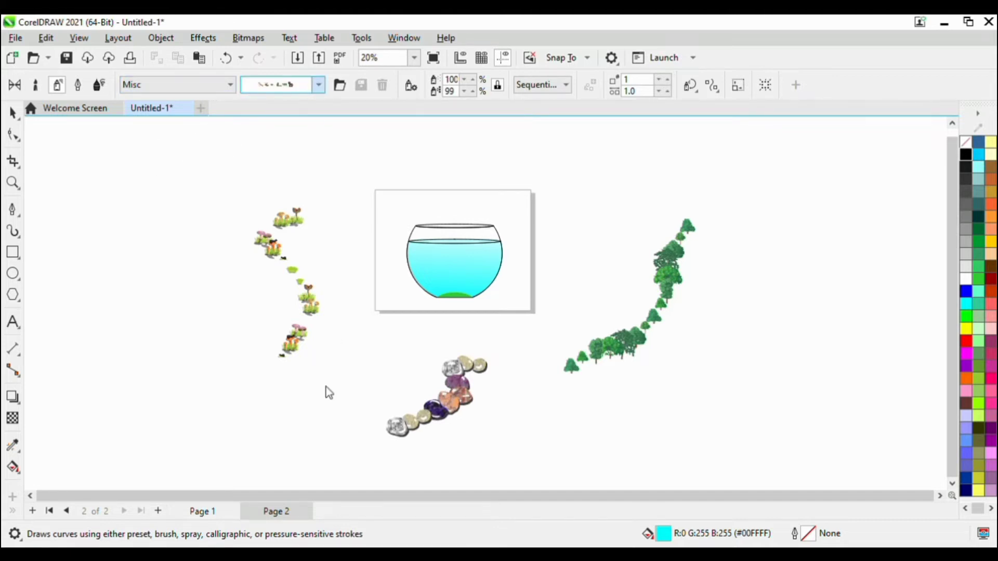
left_click_drag(287, 171, 605, 156)
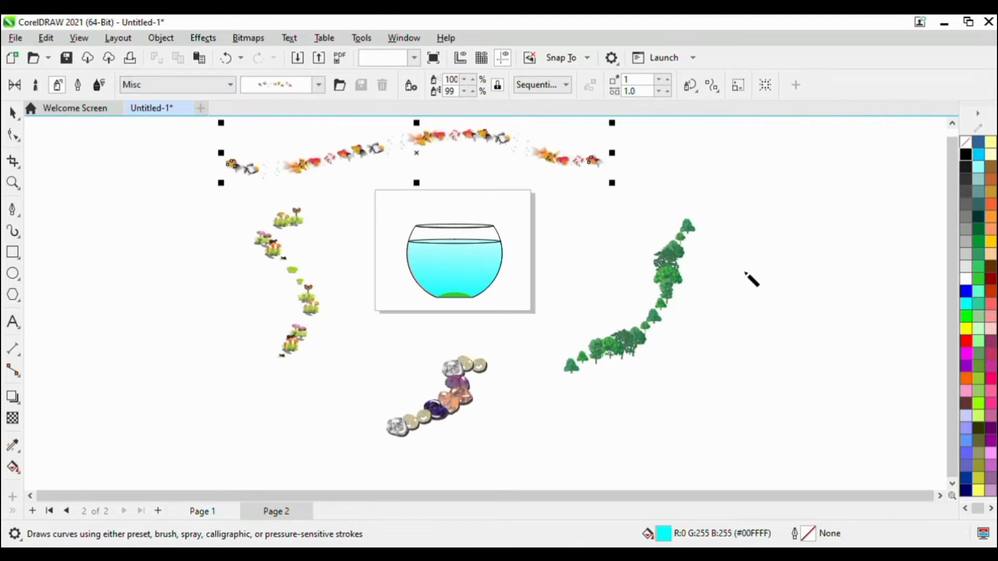
scroll(264, 280, "up", 1)
Break the sprayed stones apart from their control curve and move them away from it.
left_click(13, 112)
left_click(495, 403)
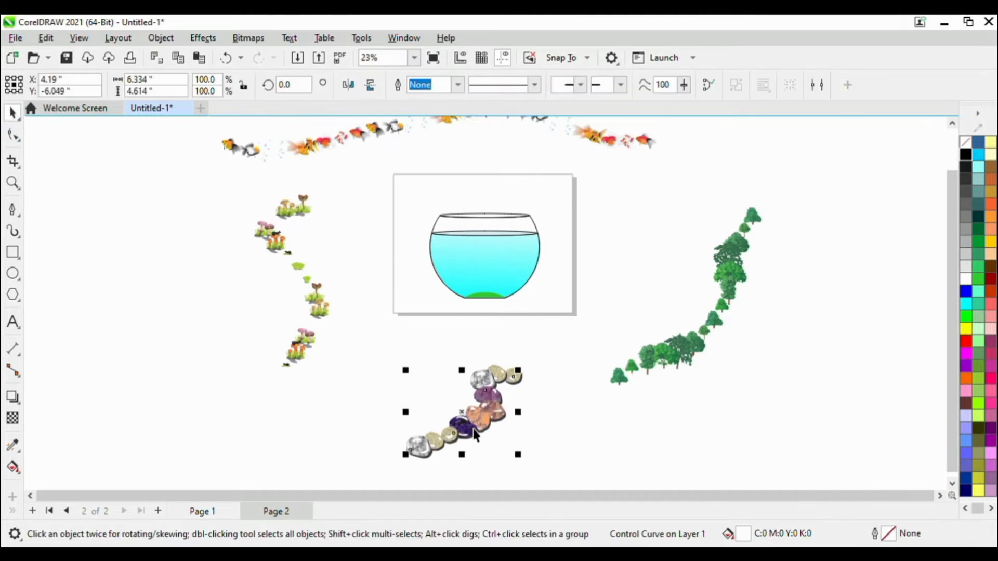
left_click(492, 418)
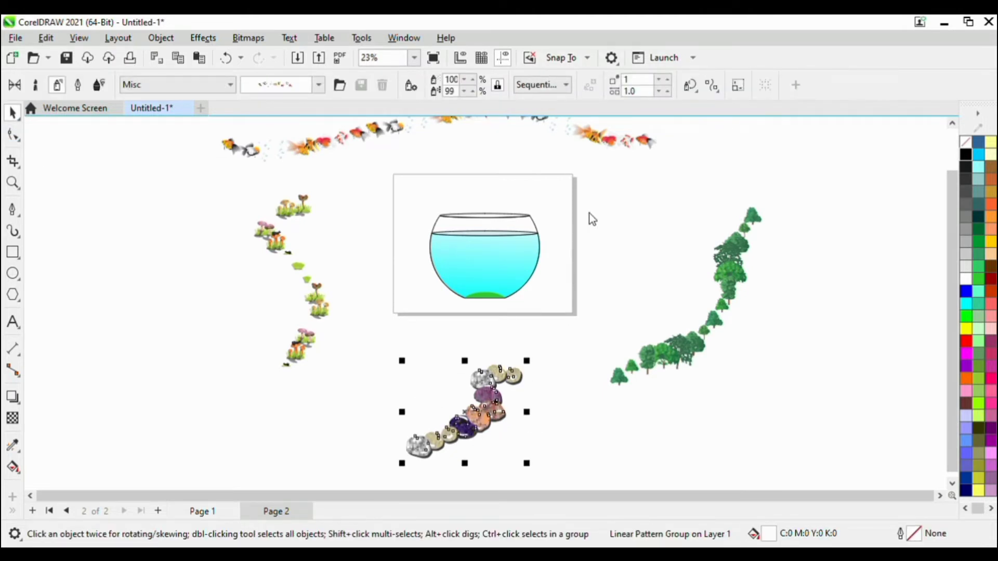
key("ctrl+k")
left_click(453, 412)
left_click(494, 414)
left_click_drag(494, 414, 560, 435)
Delete the leftover control curve of the stone spray.
left_click(485, 404)
left_click(472, 419)
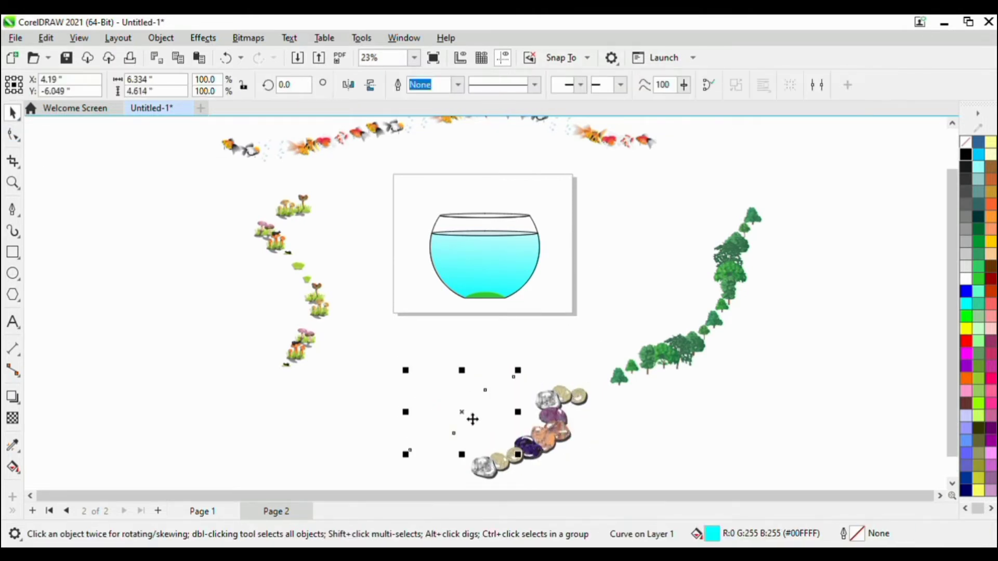
key("ctrl+z")
left_click(519, 414)
left_click(493, 414)
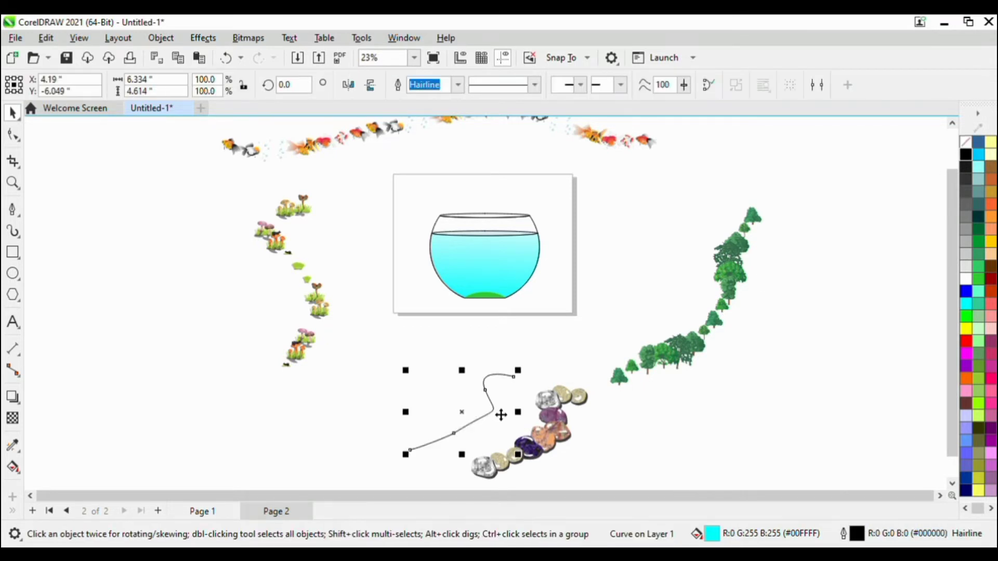
key("Delete")
Ungroup the stones and shrink them to about 3.24 by 2.6 in below the bowl.
left_click(557, 430)
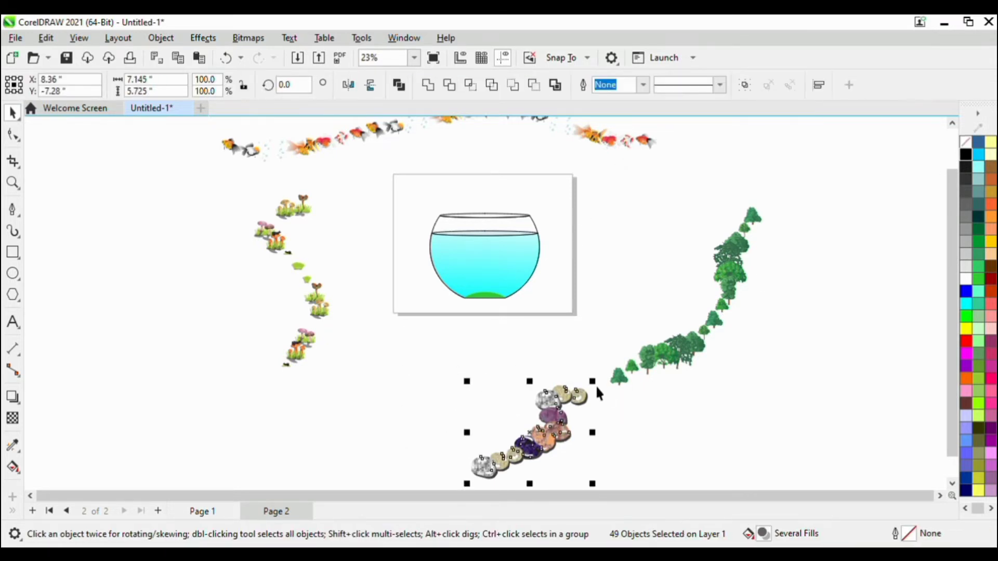
left_click_drag(593, 382, 483, 353)
scroll(483, 354, "up", 2)
scroll(498, 351, "up", 1)
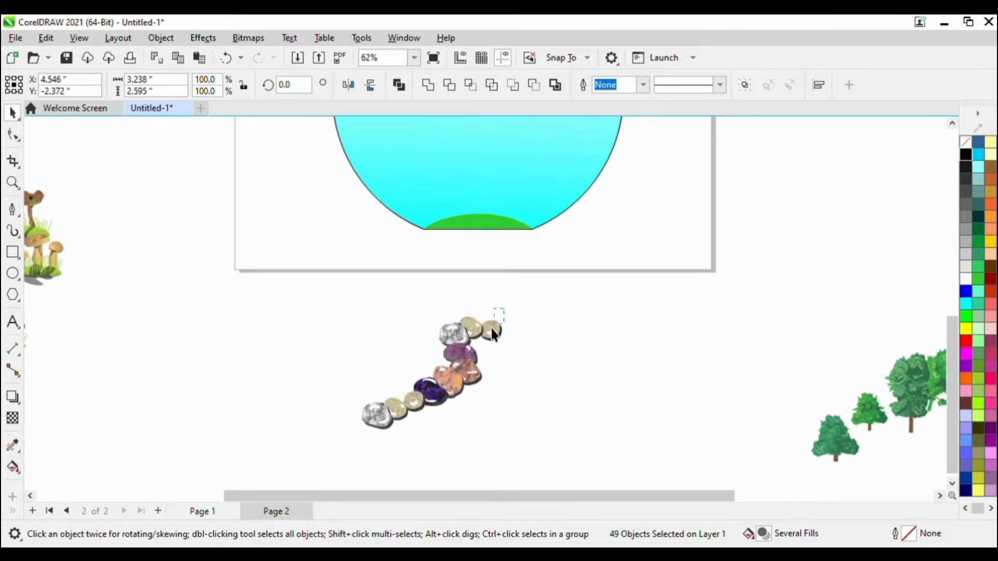
Shrink the stones, except the two cream pebbles at the trail's upper end, to about 0.39 by 0.35 in just under the bowl.
left_click_drag(488, 315, 490, 217)
scroll(434, 364, "up", 1)
scroll(490, 192, "up", 3)
scroll(502, 172, "down", 2)
scroll(520, 276, "up", 1)
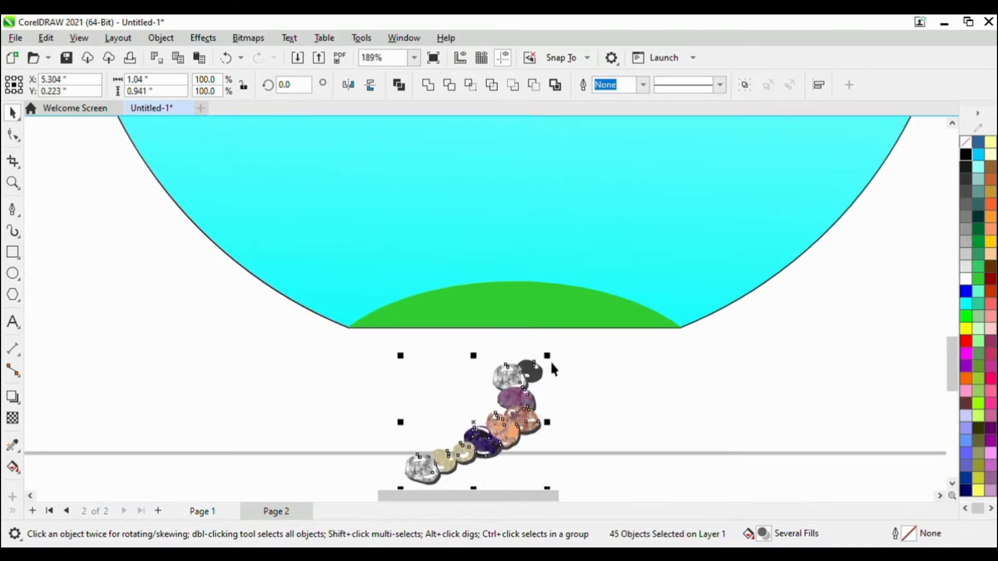
left_click_drag(550, 359, 462, 424)
scroll(520, 384, "up", 1)
left_click(494, 408)
left_click_drag(323, 278, 320, 280)
scroll(298, 284, "up", 2)
scroll(508, 401, "down", 2)
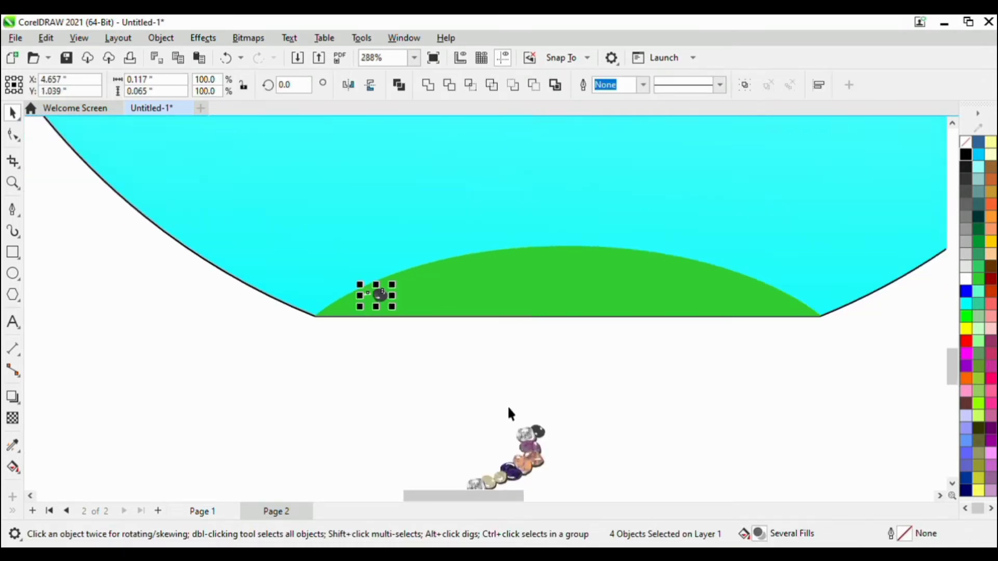
scroll(508, 406, "up", 1)
key("ctrl+z")
Copy a cluster of grey, dark and purple stones onto the green base's left end and shrink it to about a third.
left_click_drag(479, 414, 587, 465)
left_click_drag(521, 432, 346, 270)
scroll(346, 270, "up", 5)
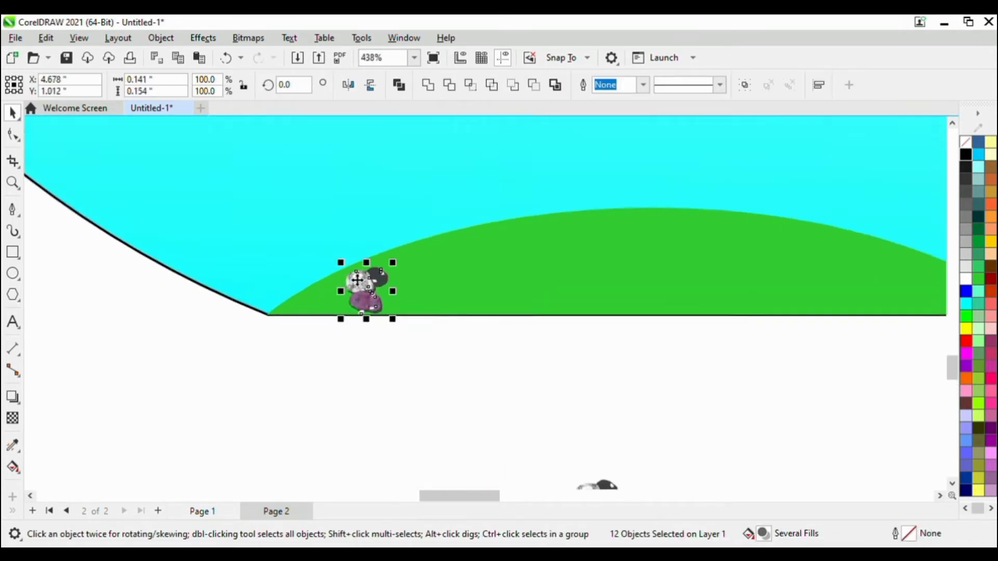
left_click_drag(412, 260, 391, 282)
Duplicate the shrunken stone cluster at other spots on the green base, including near its crest.
scroll(383, 294, "up", 3)
scroll(254, 328, "down", 3)
left_click_drag(255, 327, 763, 214)
right_click(763, 214)
scroll(357, 252, "down", 5)
Copy the cluster of dark blue, orange and cream stones onto the middle, right side and right corner of the green base.
left_click_drag(518, 482, 521, 488)
left_click_drag(508, 445, 744, 228)
scroll(748, 225, "up", 4)
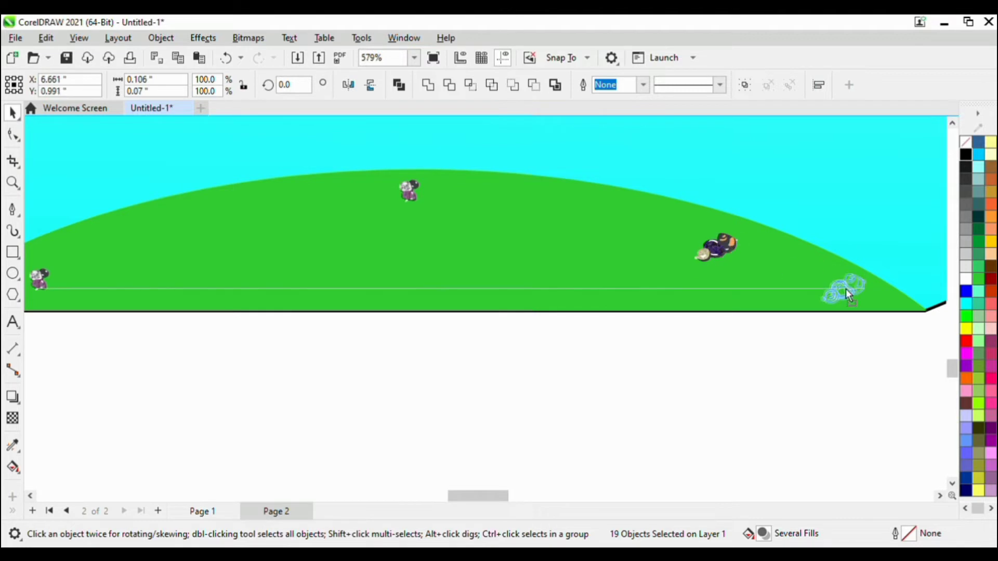
left_click_drag(846, 290, 846, 291)
scroll(846, 291, "down", 3)
left_click_drag(521, 276, 525, 283)
scroll(489, 252, "down", 8)
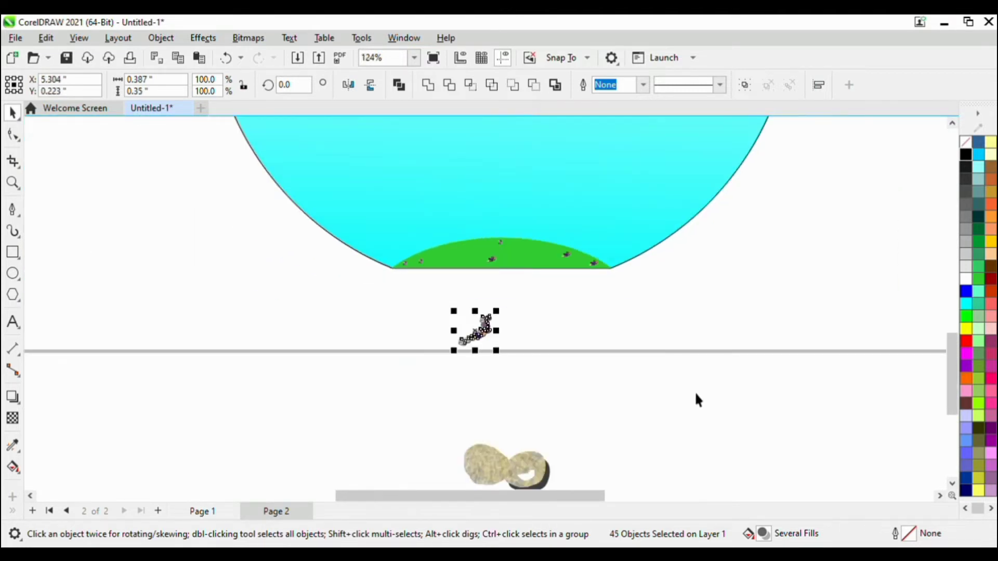
Try to move and stretch small pieces of the second stone cluster from the green base's left end.
left_click(695, 394)
scroll(421, 261, "up", 18)
left_click(409, 262)
left_click(404, 242, "shift")
left_click(427, 239, "shift")
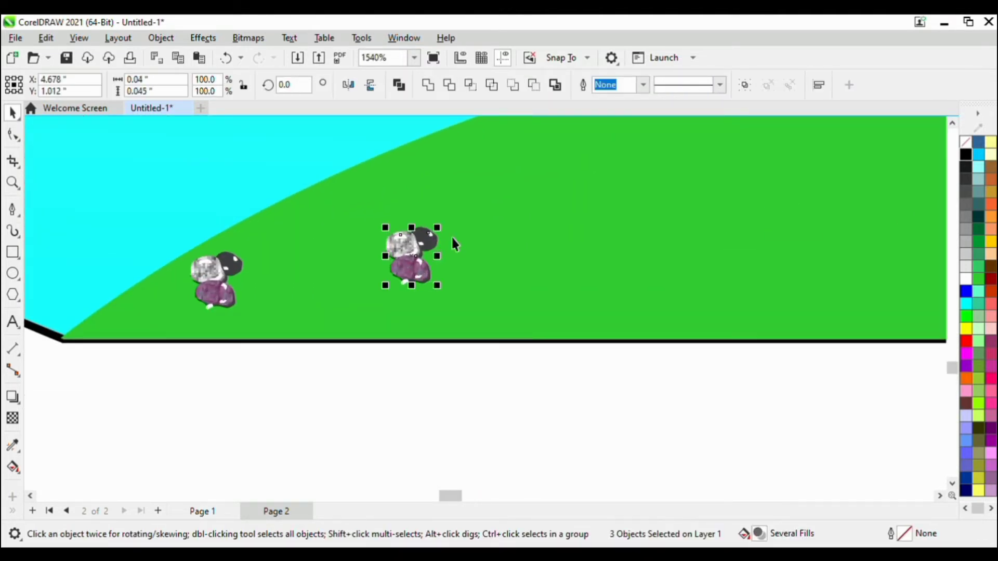
scroll(453, 239, "right", 1)
left_click_drag(356, 234, 592, 129)
scroll(580, 182, "down", 2)
left_click_drag(483, 227, 574, 176)
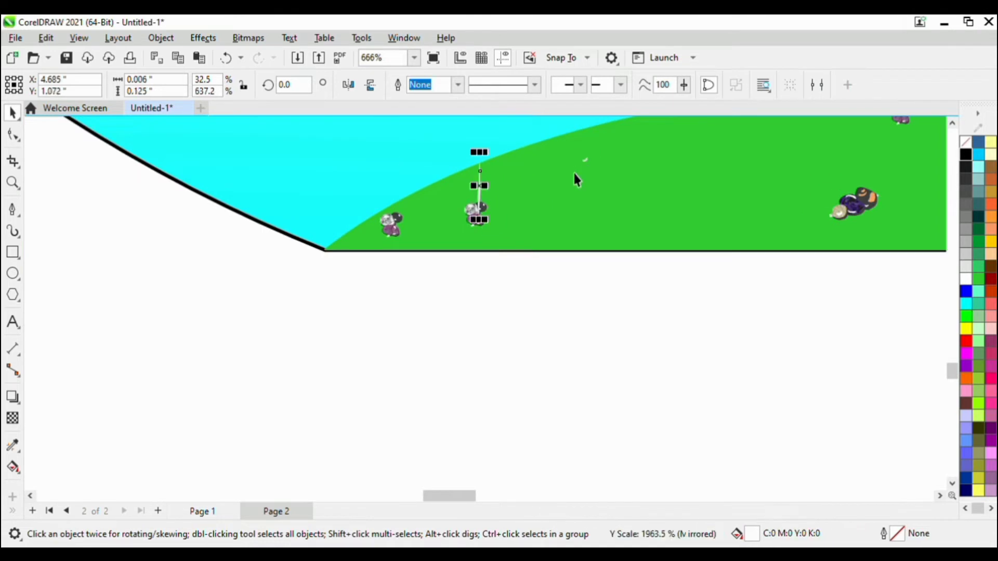
Try to delete individual pieces of the second stone cluster from the left.
key("Delete")
left_click(477, 220)
key("Delete")
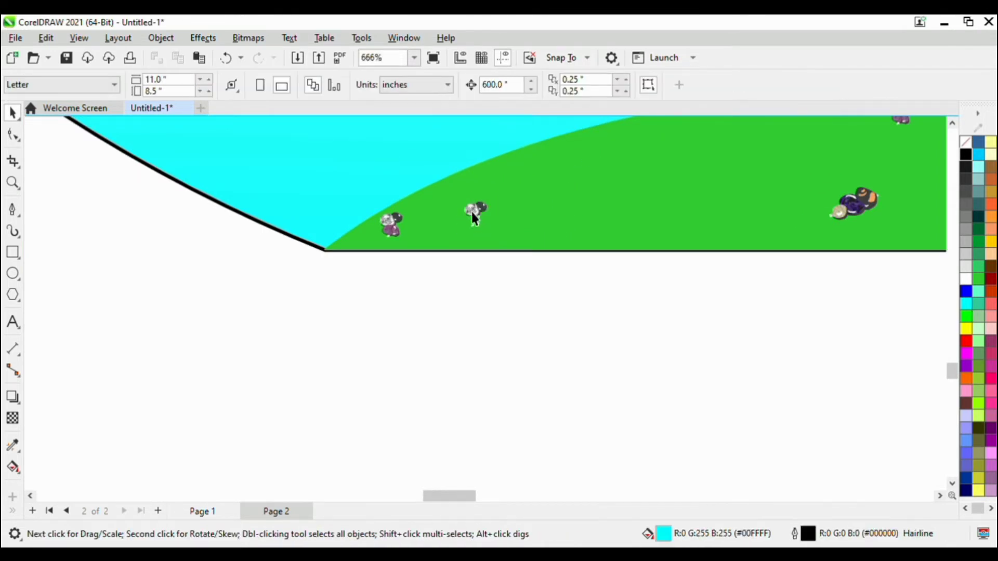
left_click(483, 212)
key("Delete")
Undo the cluster deletions and remove the leftover stones below the bowl.
left_click(486, 236)
scroll(485, 236, "up", 1)
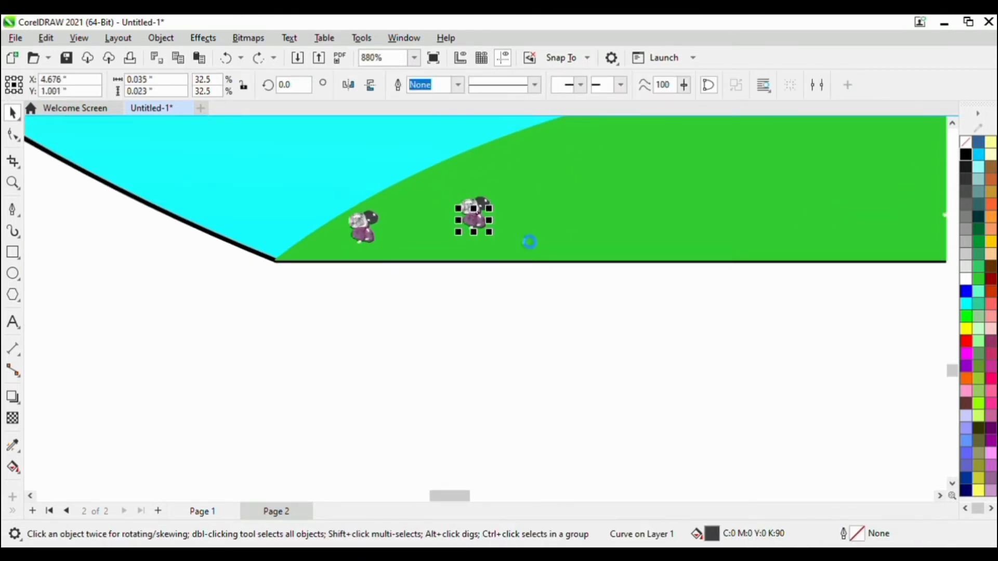
scroll(526, 256, "down", 5)
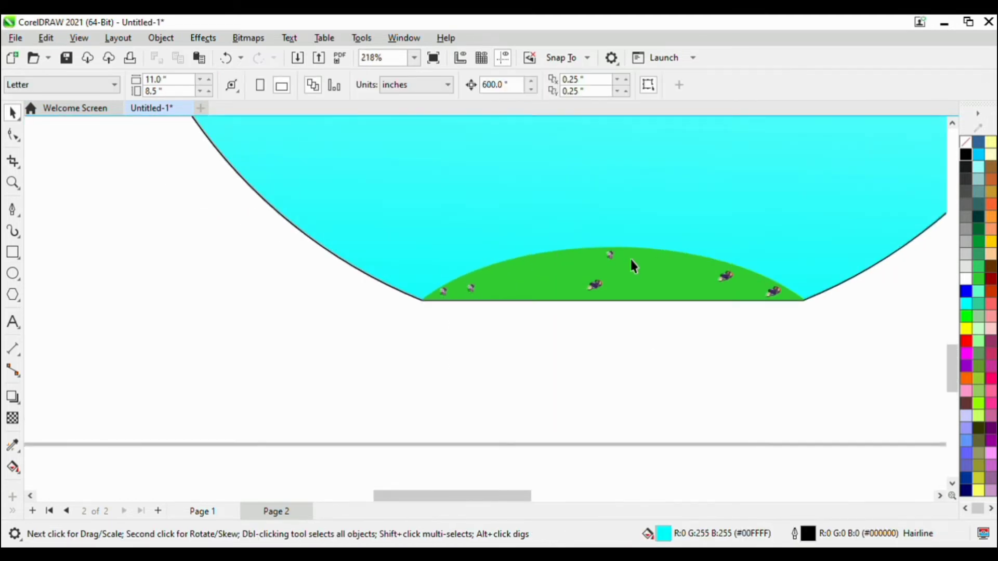
scroll(631, 266, "down", 4)
scroll(601, 323, "down", 5)
scroll(753, 323, "up", 1)
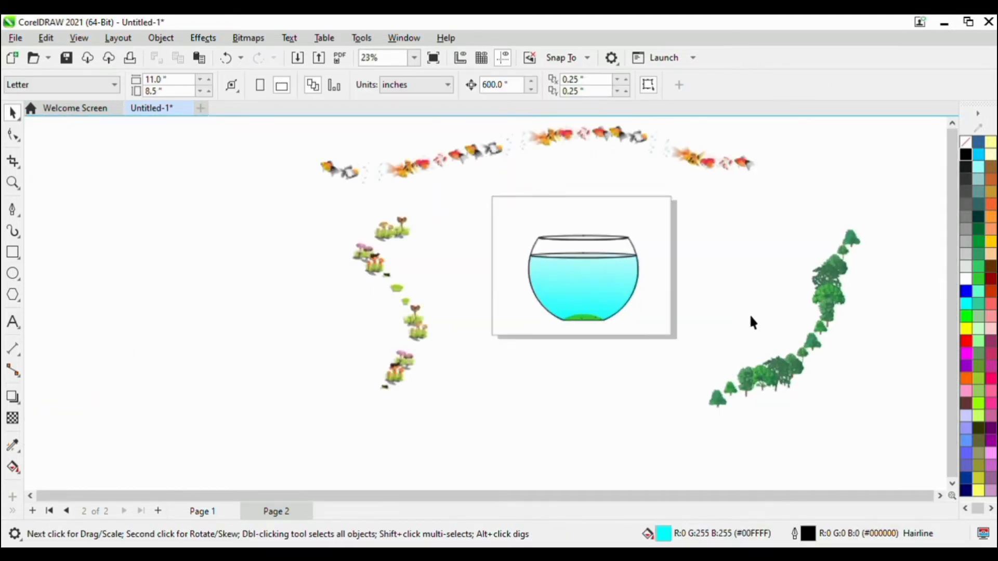
Break the green tree spray apart from its path, move the trees closer to the bowl and delete the path.
left_click(800, 369)
key("ctrl+k")
left_click(738, 333)
scroll(759, 321, "up", 1)
left_click(840, 345)
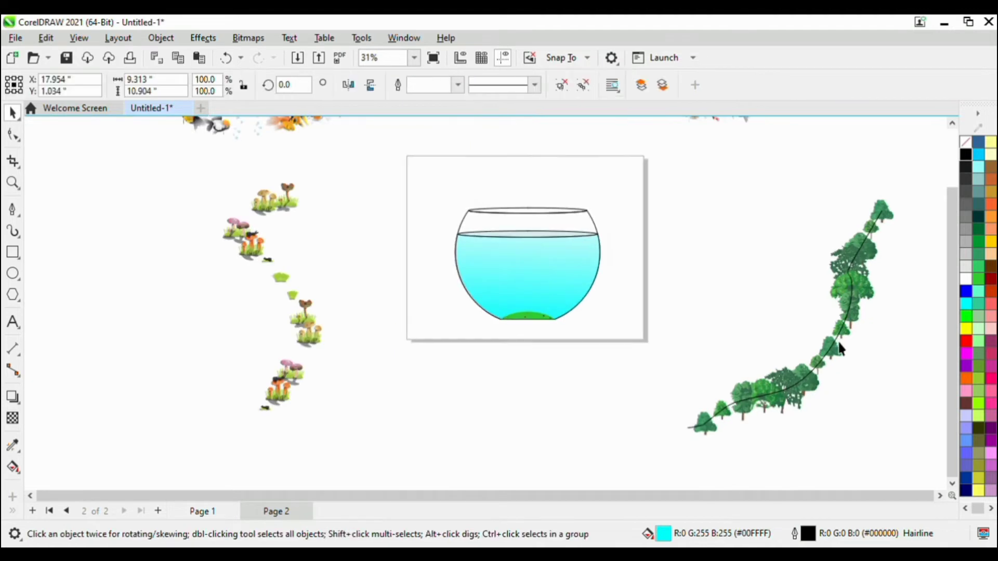
left_click_drag(839, 348, 689, 340)
left_click(834, 356)
key("Delete")
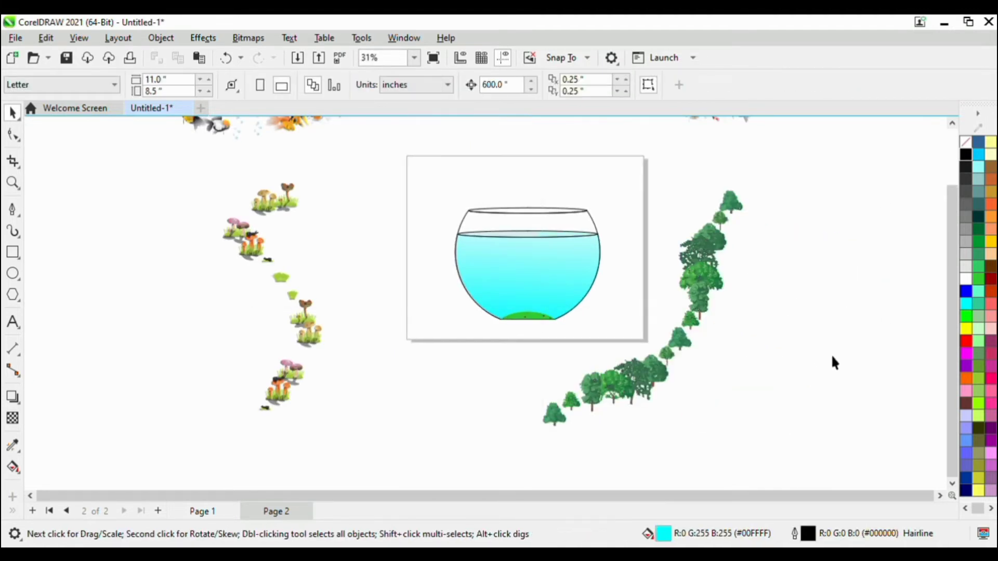
left_click(696, 318)
left_click(716, 267, "ctrl")
left_click_drag(629, 475, 630, 473)
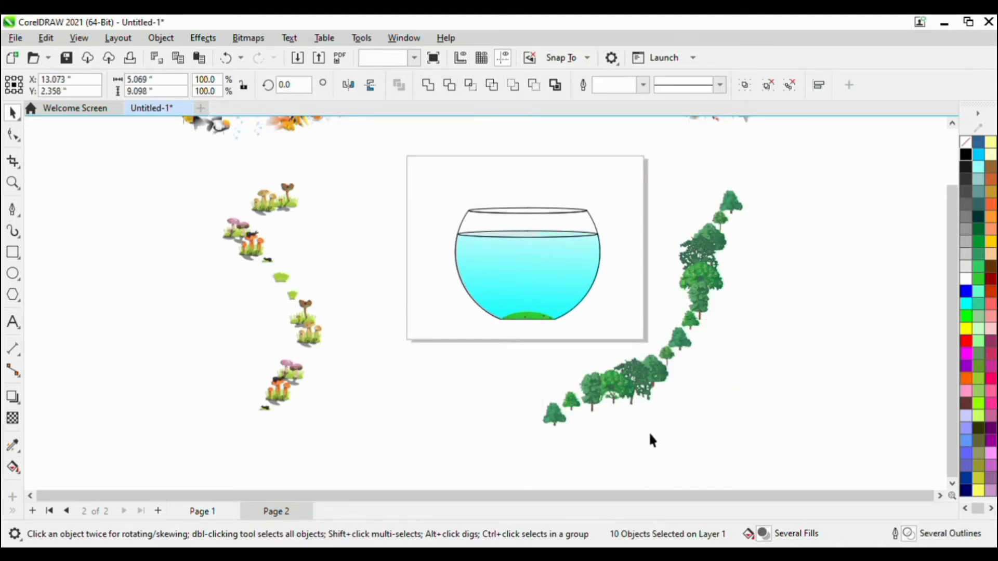
key("ctrl+z")
Shrink the tree group to about 19 percent of its size and place it below the bowl.
left_click_drag(747, 185, 697, 267)
left_click_drag(642, 309, 526, 378)
scroll(544, 368, "up", 1)
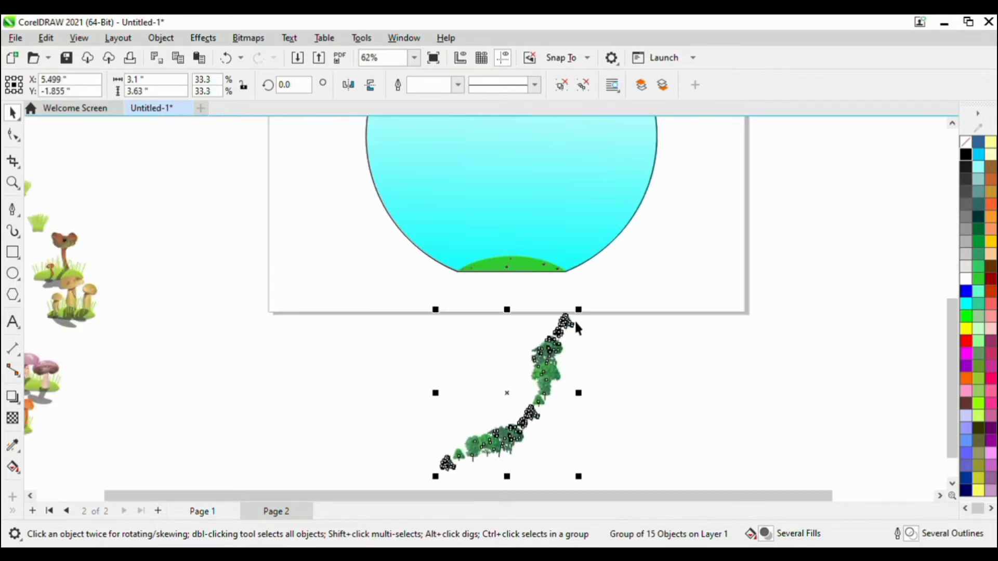
left_click_drag(578, 310, 551, 345)
Ungroup the trees and move the round-crowned tree out of the row up toward the bowl.
left_click(535, 386)
left_click(549, 381)
left_click_drag(534, 382, 509, 291)
key("ctrl+u")
left_click(593, 382)
scroll(566, 349, "up", 2)
left_click(582, 415)
scroll(582, 415, "down", 1)
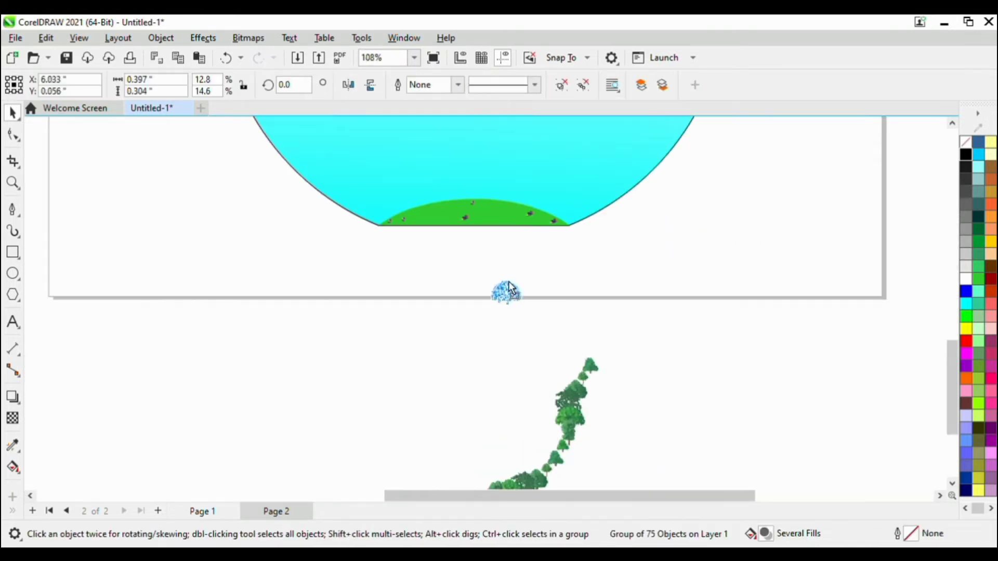
Enlarge the round-crowned tree to about 0.95 by 0.72 inches and stand it on the middle of the green base.
left_click_drag(513, 191, 513, 191)
scroll(513, 191, "down", 3)
scroll(433, 198, "up", 3)
left_click_drag(498, 269, 559, 221)
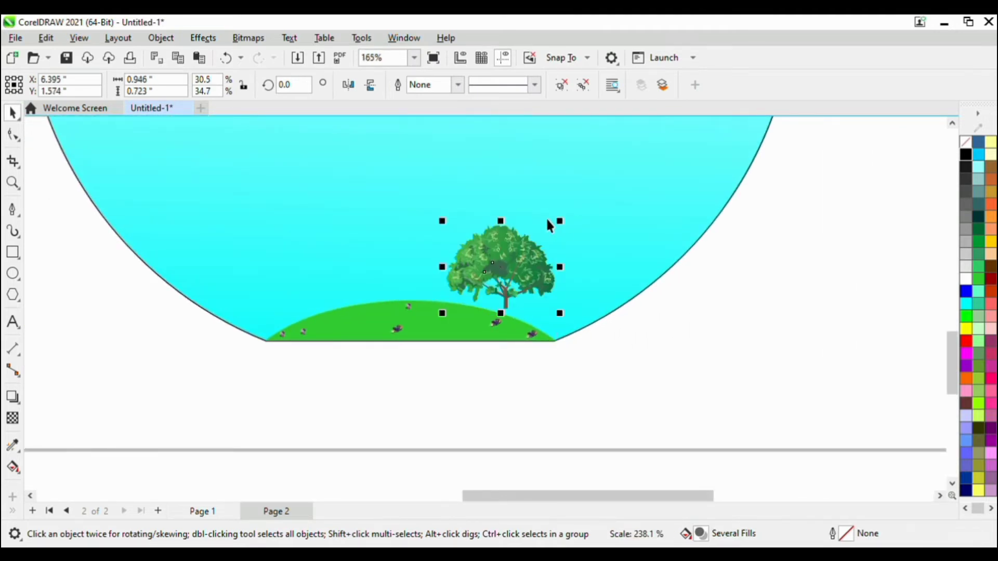
left_click_drag(387, 267, 405, 282)
scroll(408, 271, "up", 4)
scroll(414, 293, "up", 3)
scroll(425, 300, "up", 1)
scroll(416, 249, "down", 12)
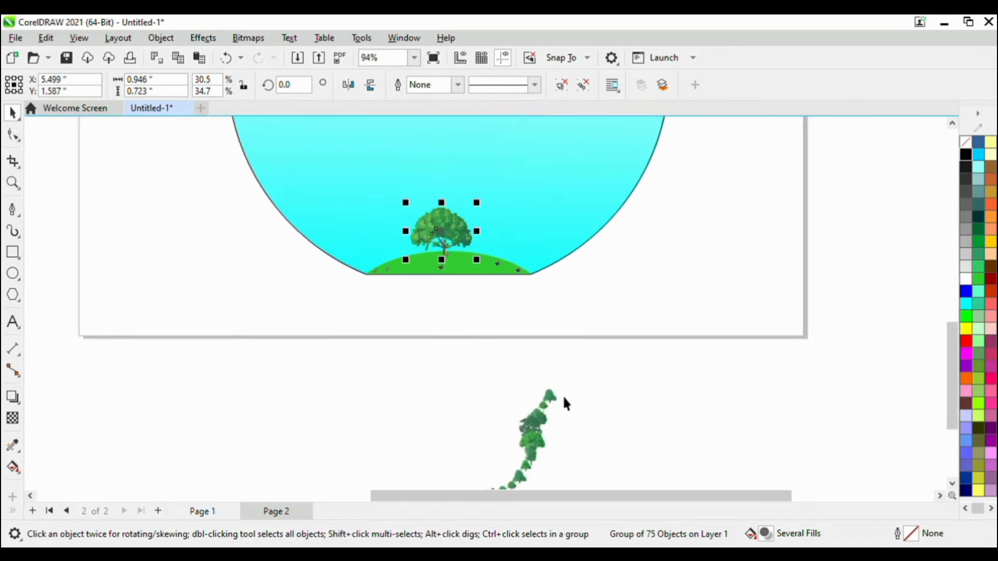
Copy a small pine tree onto the right corner, left corner and middle of the green base.
left_click(554, 400)
scroll(558, 401, "up", 2)
left_click_drag(559, 404, 508, 225)
scroll(484, 250, "up", 4)
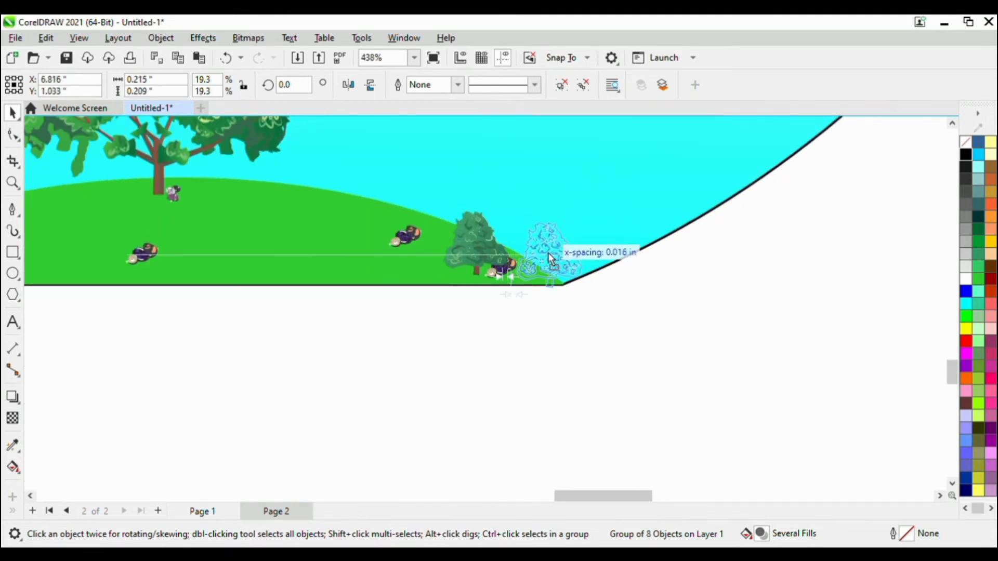
left_click_drag(548, 253, 552, 253)
scroll(572, 244, "down", 4)
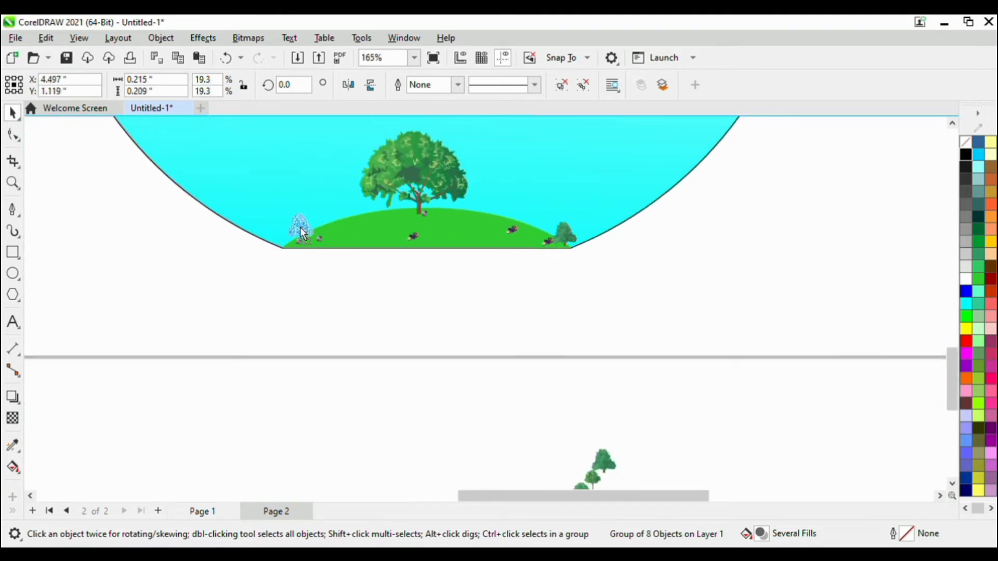
scroll(291, 239, "up", 4)
scroll(271, 250, "down", 3)
left_click_drag(268, 246, 551, 241)
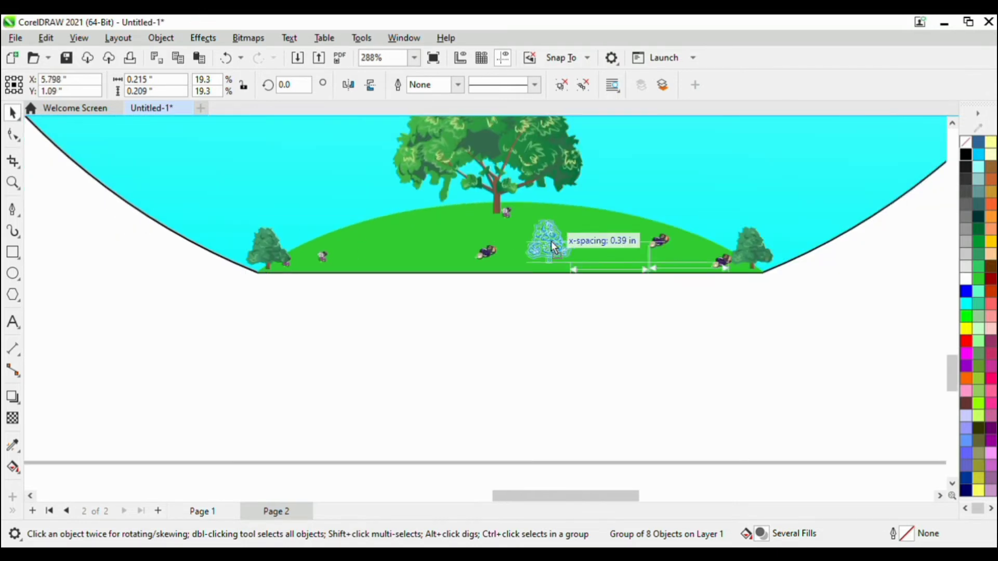
Place a slightly larger pine tree on the left slope of the green base.
scroll(572, 293, "down", 6)
scroll(574, 300, "up", 4)
scroll(582, 286, "down", 4)
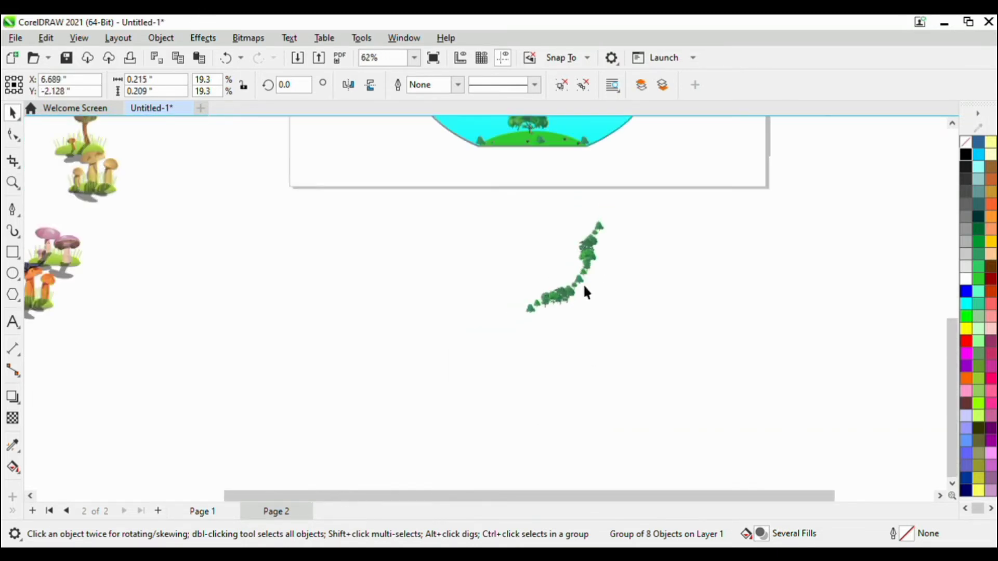
scroll(552, 216, "up", 3)
left_click_drag(641, 434, 463, 173)
scroll(513, 187, "up", 4)
Delete the 15 leftover trees below the bowl.
mouse_move(515, 227)
left_mouse_down()
mouse_move(422, 227)
mouse_move(684, 394)
left_mouse_up()
scroll(439, 231, "down", 6)
scroll(448, 225, "down", 3)
scroll(496, 255, "up", 1)
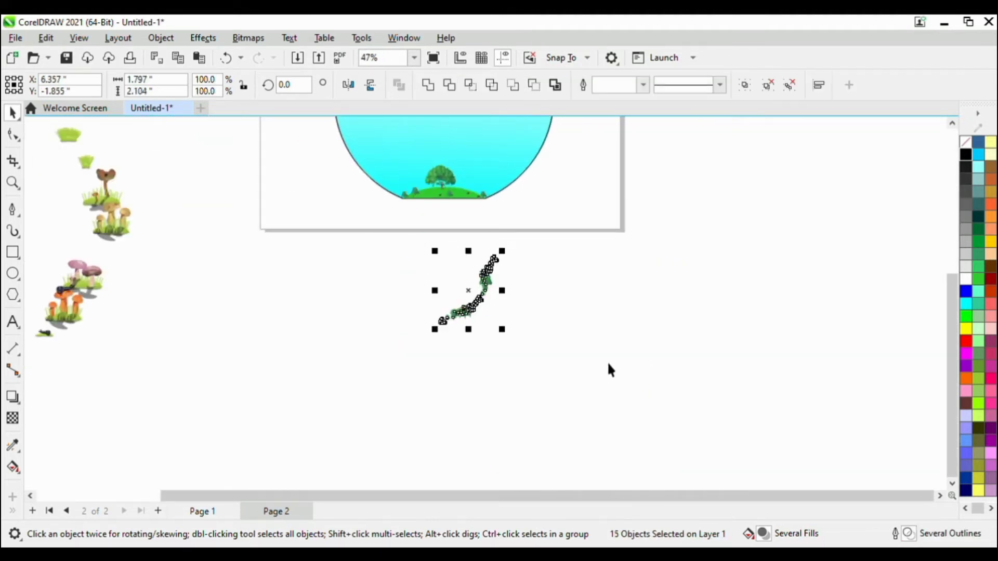
key("Delete")
scroll(614, 332, "down", 3)
scroll(474, 276, "down", 1)
Break the mushroom spray left of the bowl apart from its path and delete the path.
left_click(448, 264)
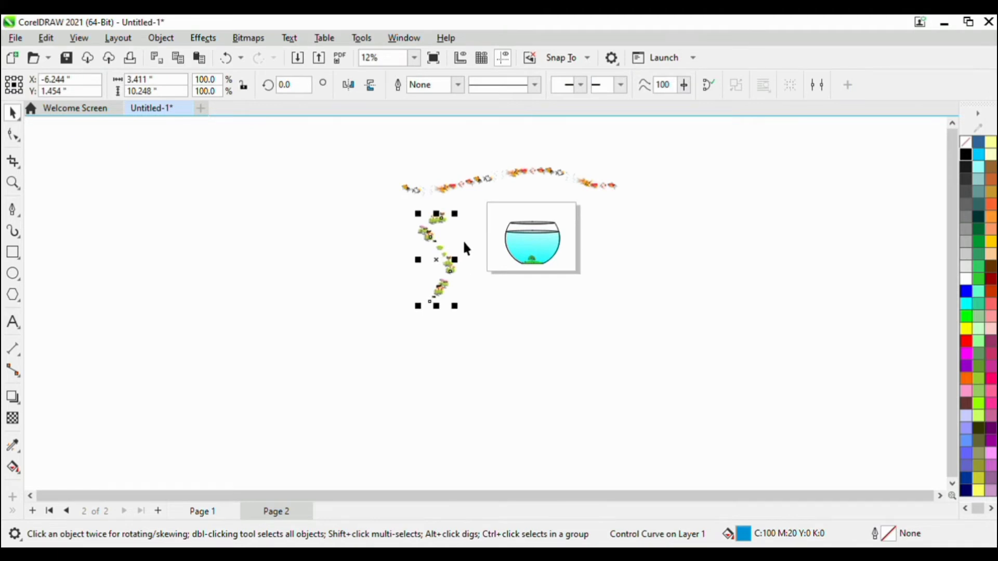
scroll(442, 268, "up", 2)
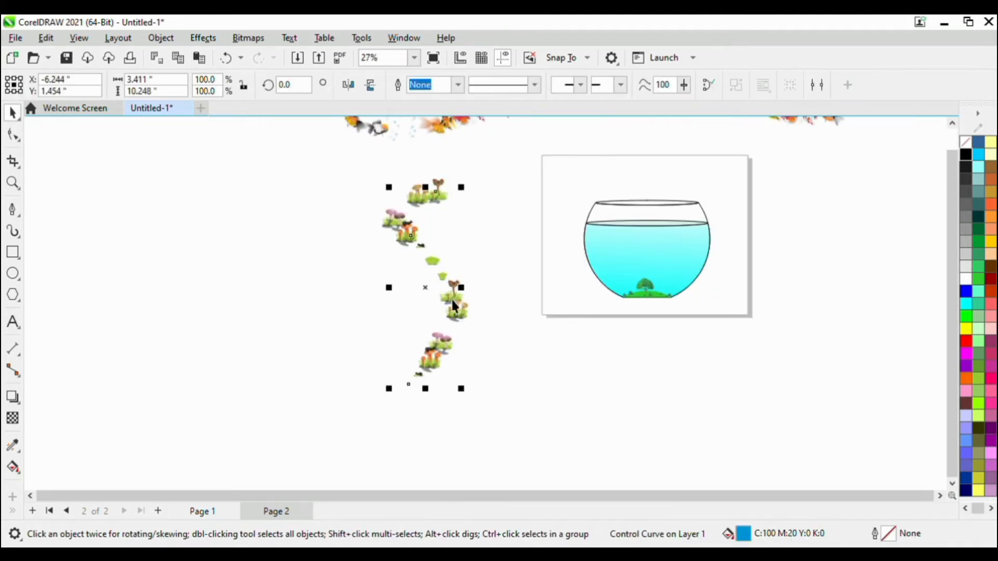
left_click(326, 275)
mouse_move(447, 285)
left_mouse_down()
mouse_move(335, 288)
mouse_move(426, 291)
left_mouse_up()
left_click(447, 274)
left_click(343, 284)
left_click(326, 264)
key("ctrl+k")
left_click(457, 290)
key("Delete")
left_click(351, 314)
Shrink the mushroom group to about 20.5 percent and move it below the bowl.
left_click_drag(364, 182, 329, 226)
left_click(305, 236)
scroll(319, 281, "up", 2)
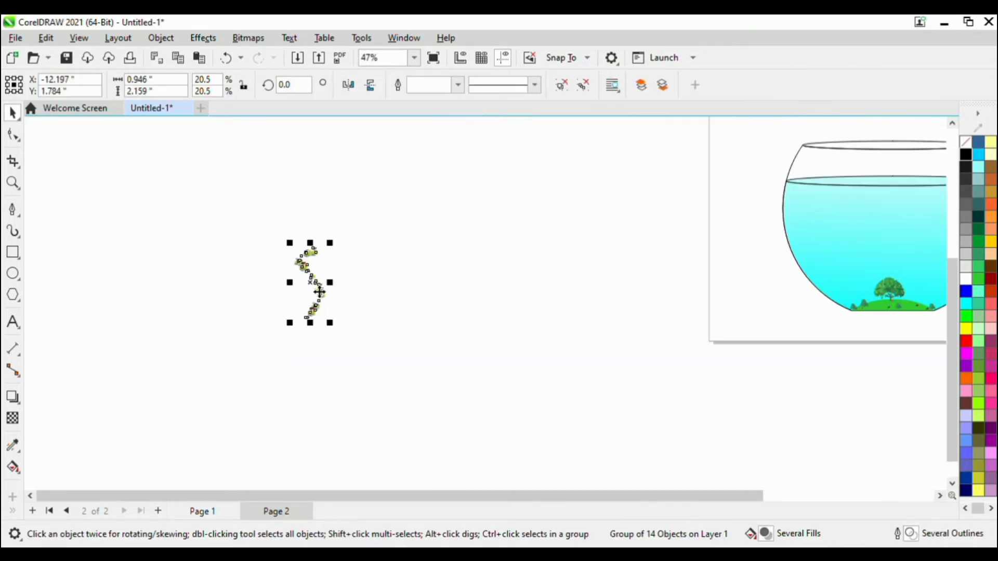
scroll(727, 377, "down", 2)
left_click_drag(319, 292, 735, 404)
scroll(710, 370, "up", 2)
left_click(707, 389)
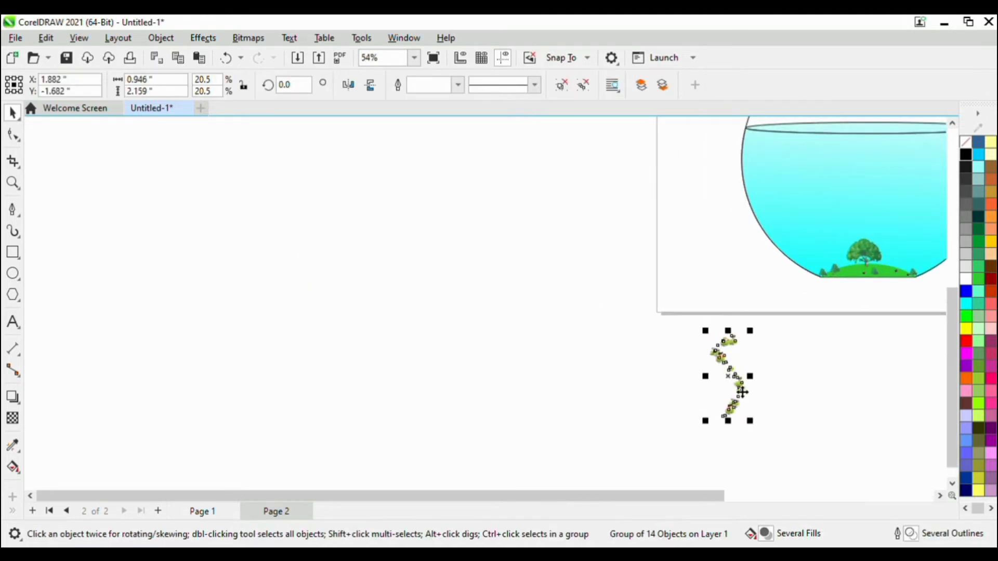
Ungroup the mushrooms, shrink them together to about 0.6 by 1.36 inches and place them just below the green base.
scroll(742, 392, "down", 1)
scroll(726, 383, "up", 1)
key("ctrl+u")
left_click_drag(625, 347, 711, 359)
scroll(772, 259, "up", 4)
scroll(752, 254, "up", 2)
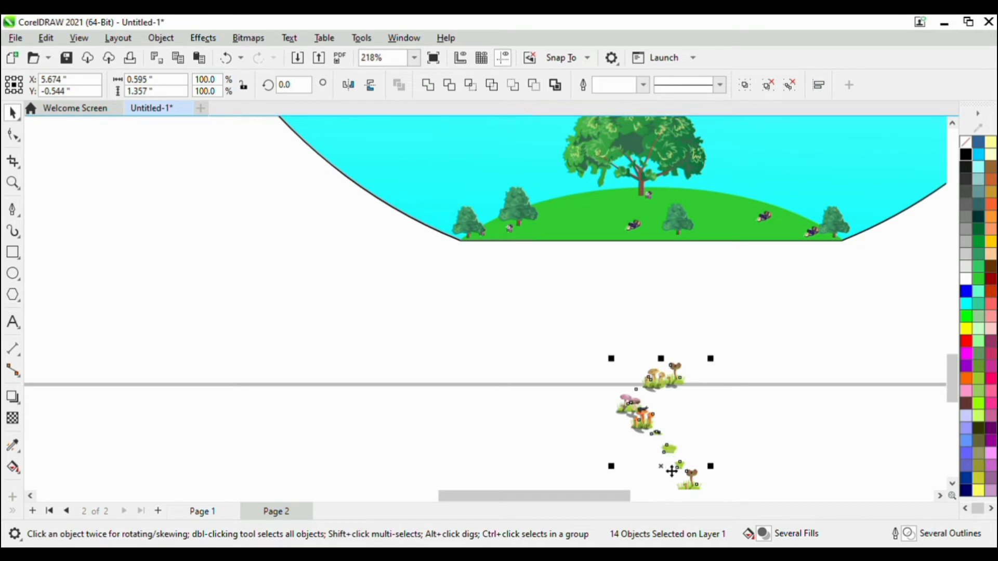
left_click_drag(672, 471, 658, 411)
Copy the top cluster of tan and brown mushrooms onto the left and right parts of the green base.
scroll(650, 282, "up", 1)
left_click(619, 285)
left_click_drag(610, 287, 593, 204)
right_click(580, 212)
scroll(594, 179, "up", 4)
left_click_drag(562, 238, 839, 248)
right_click(840, 249)
Copy the pink mushrooms onto the left slope, the upper right and the right corner of the green base.
scroll(664, 199, "down", 3)
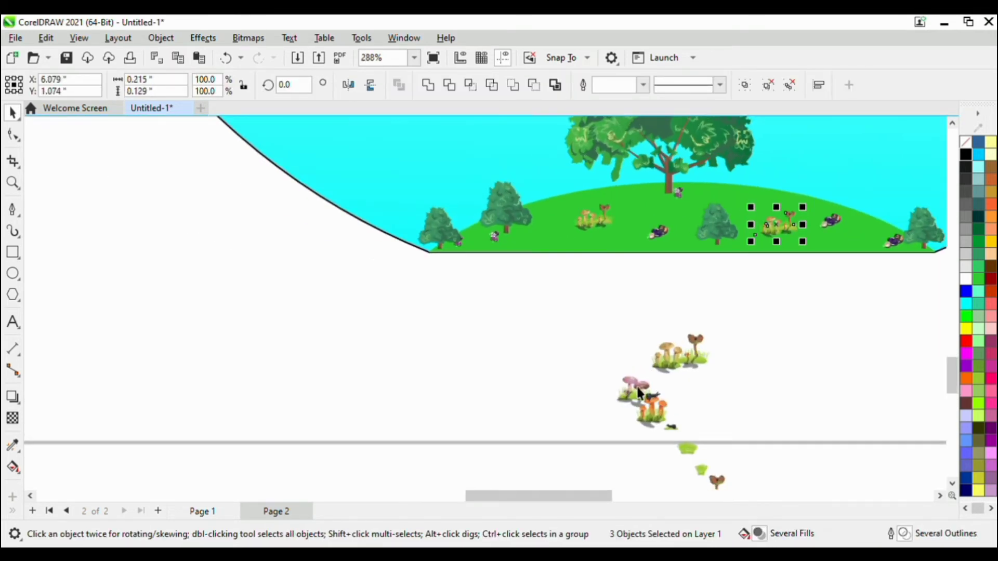
left_click_drag(639, 394, 893, 203)
scroll(575, 177, "up", 3)
right_click(893, 203)
scroll(551, 214, "down", 9)
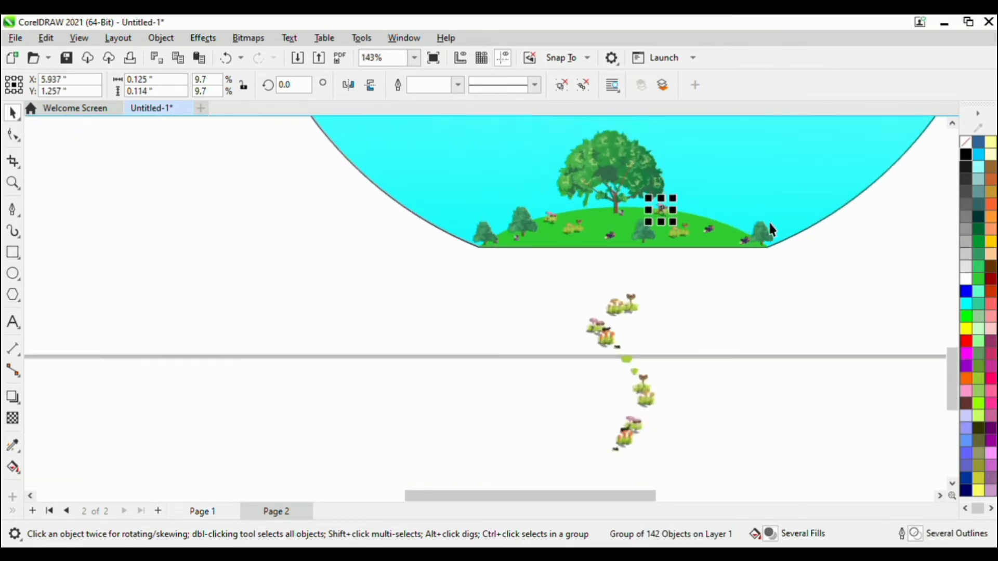
scroll(737, 220, "up", 10)
left_click_drag(447, 185, 749, 257)
right_click(750, 257)
Copy the tall brown cup-shaped mushroom onto the right slope and left of the big tree's trunk.
scroll(675, 159, "down", 8)
scroll(565, 399, "up", 1)
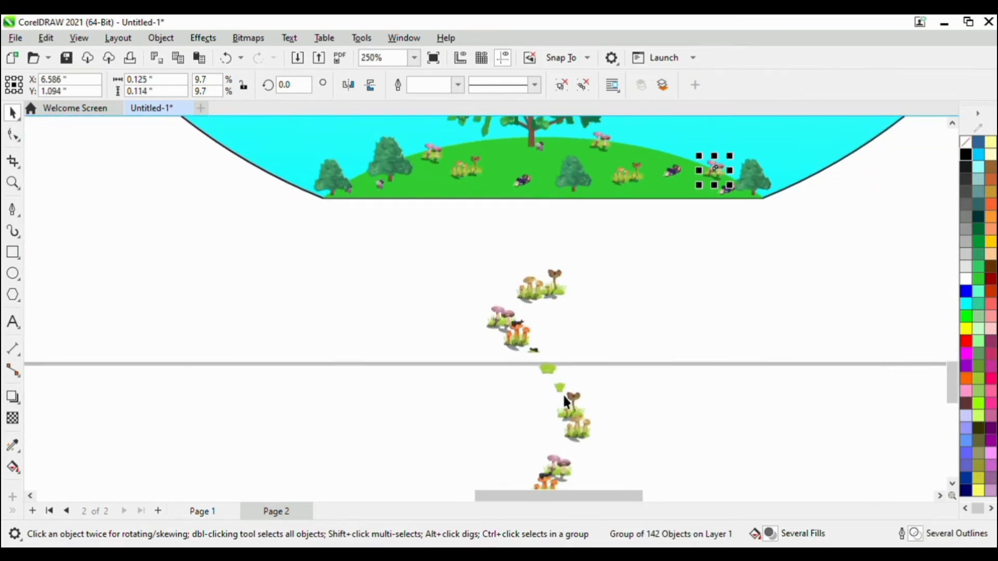
left_click_drag(565, 399, 653, 160)
scroll(653, 160, "down", 4)
scroll(630, 258, "up", 7)
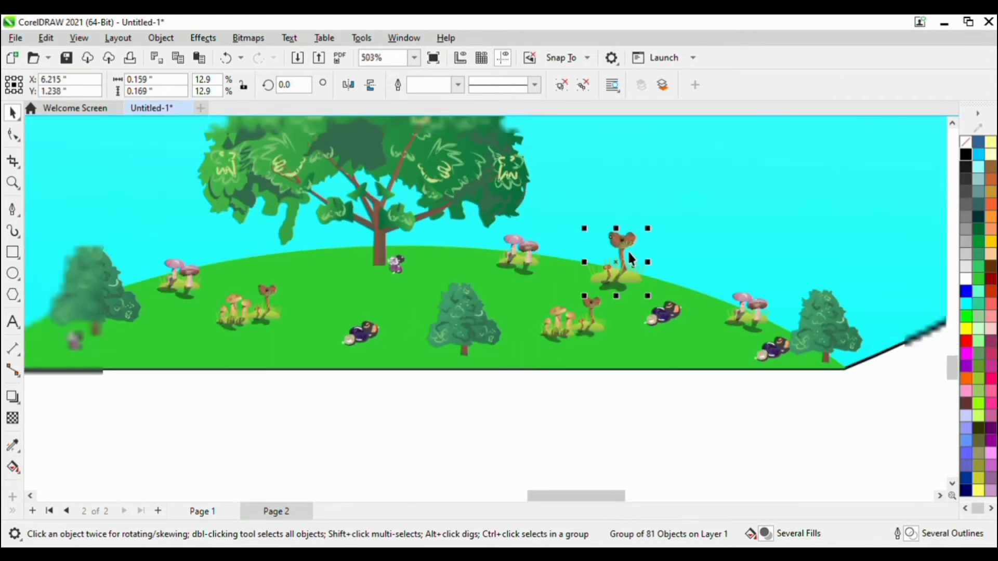
scroll(629, 255, "down", 1)
left_click_drag(624, 276, 378, 300)
right_click(377, 299)
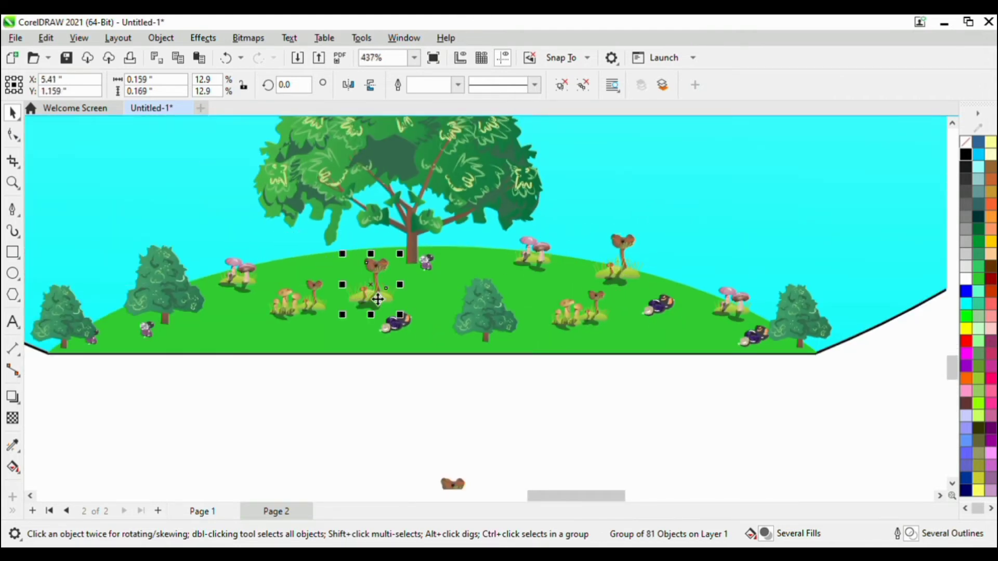
Scatter copies of the light green grass tuft across the green base.
scroll(378, 300, "down", 4)
scroll(453, 451, "up", 1)
left_click_drag(454, 455, 290, 240)
scroll(283, 238, "up", 3)
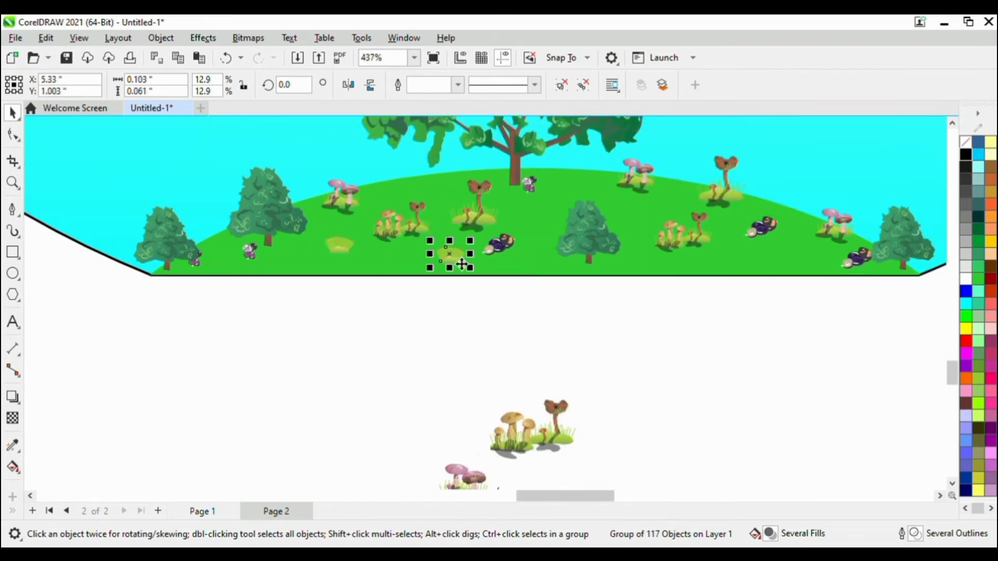
left_click_drag(458, 261, 363, 204)
right_click(768, 255)
scroll(748, 247, "down", 1)
scroll(687, 227, "up", 2)
right_click(596, 237)
right_click(523, 202)
right_click(363, 204)
Move the orange mushrooms aside and scatter copies of the small black bug with grass across the green base.
scroll(378, 198, "down", 3)
scroll(370, 328, "up", 2)
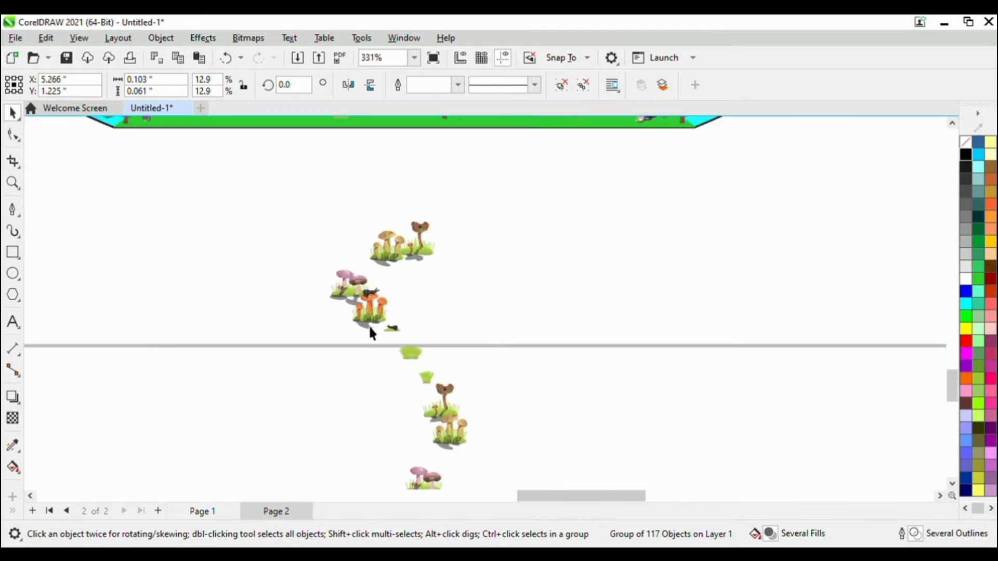
left_click_drag(371, 333, 608, 266)
left_click(391, 329)
scroll(392, 329, "down", 3)
left_click_drag(394, 329, 334, 183)
scroll(327, 167, "up", 8)
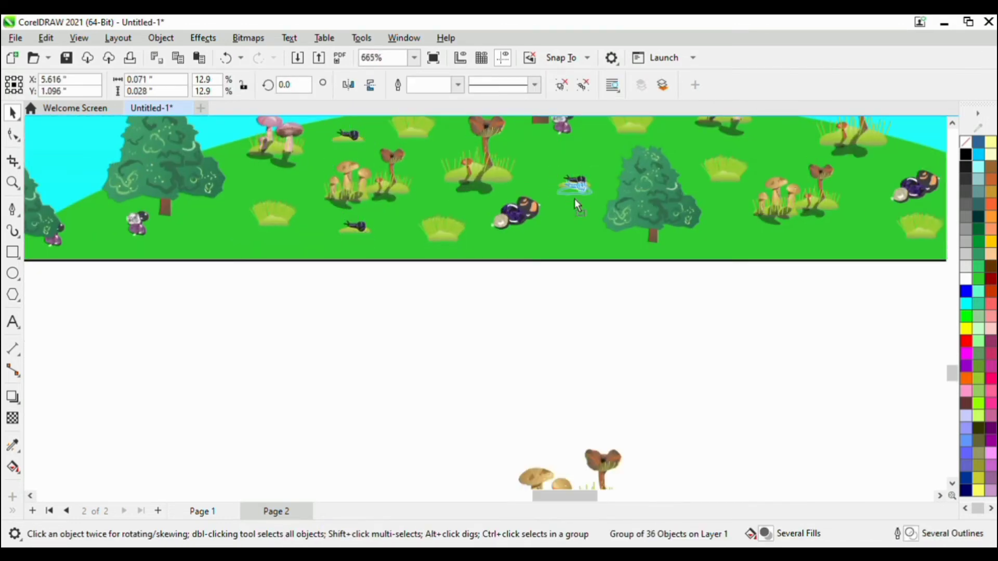
left_click_drag(574, 203, 708, 289)
scroll(554, 183, "down", 3)
scroll(435, 260, "up", 4)
scroll(503, 295, "down", 1)
scroll(707, 289, "down", 8)
scroll(266, 289, "up", 4)
left_click_drag(921, 294, 392, 292)
Remove the leftover mushrooms below the bowl and move the goldfish spray from above the page to below it.
scroll(392, 291, "down", 15)
left_click_drag(457, 320, 613, 398)
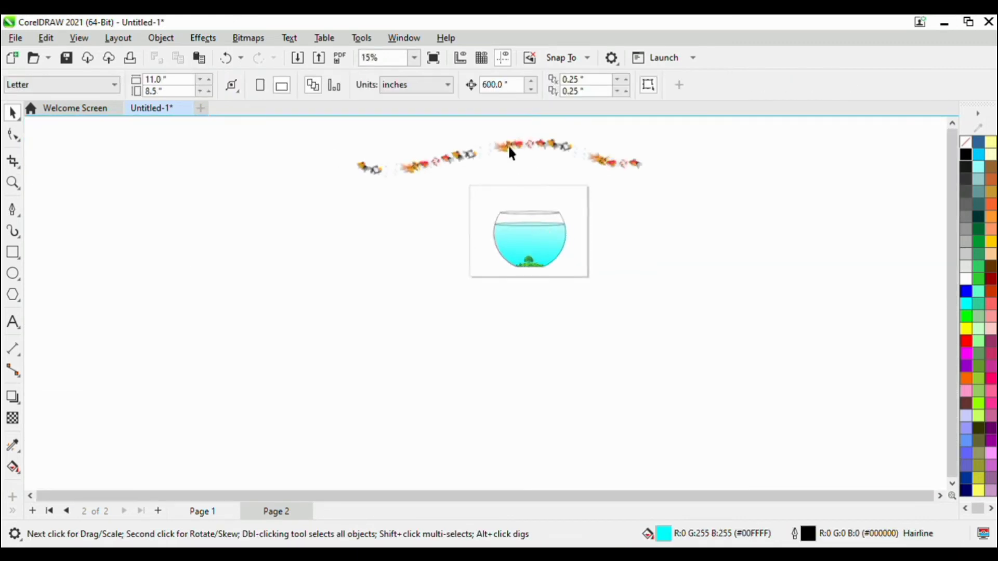
left_click(512, 151)
left_click_drag(390, 333, 672, 328)
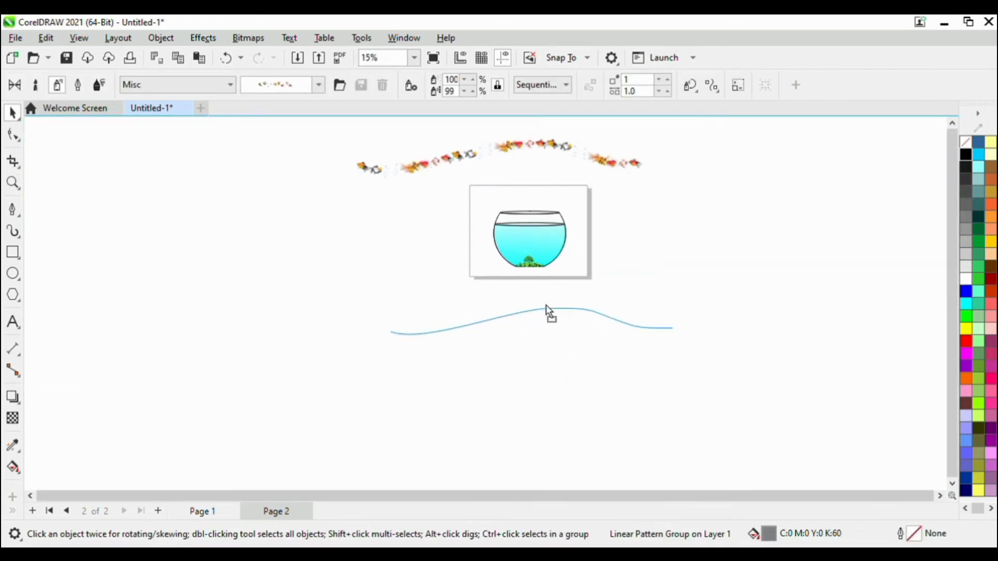
left_click_drag(546, 306, 559, 286)
Break the goldfish spray apart from its path, delete the path and position the fish group below the bowl.
scroll(553, 286, "up", 1)
key("ctrl+k")
key("Escape")
left_click_drag(625, 296, 612, 383)
left_click(626, 293)
key("Delete")
left_click_drag(594, 347, 575, 335)
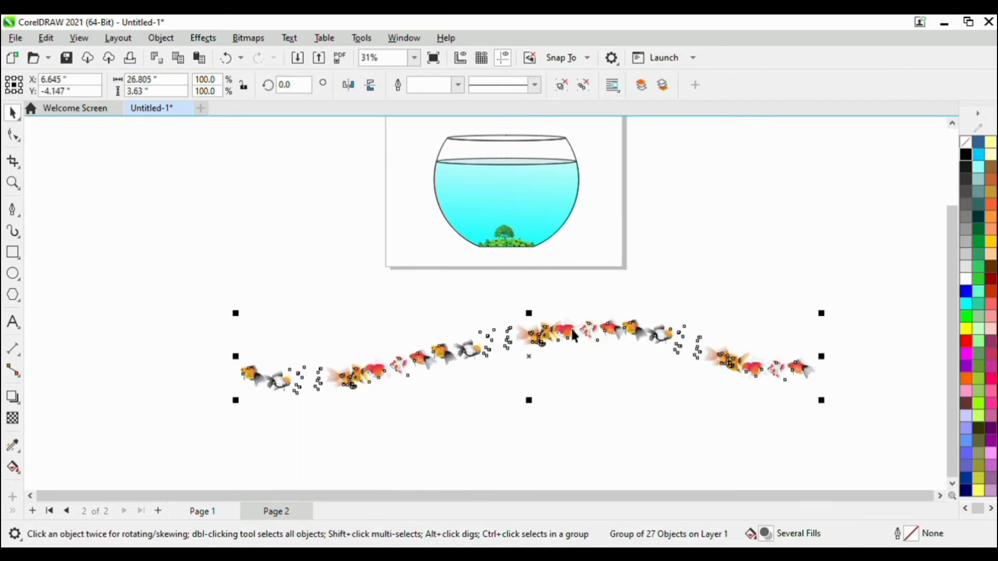
Ungroup the goldfish spray, scale it down to 54.8 % and move it up just below the page.
key("ctrl+u")
left_click_drag(235, 313, 367, 332)
scroll(495, 317, "up", 1)
left_click_drag(543, 357, 544, 272)
scroll(467, 333, "down", 1)
Place copies of the red-and-black goldfish throughout the water, enlarging some of them and mirroring some horizontally.
left_click_drag(472, 300, 554, 196)
scroll(595, 177, "up", 1)
scroll(615, 208, "down", 1)
scroll(593, 234, "up", 3)
left_click_drag(573, 322, 643, 207)
right_click(643, 207)
left_click_drag(603, 245, 581, 265)
right_click(319, 251)
left_click_drag(617, 228, 478, 326)
left_click(347, 84)
right_click(426, 295)
scroll(480, 328, "down", 2)
Place copies of the plain orange goldfish among the red ones in the water, mirroring one horizontally.
left_click(447, 372)
left_click_drag(446, 373, 382, 150)
right_click(339, 268)
scroll(340, 271, "up", 1)
right_click(608, 198)
right_click(381, 149)
left_click(348, 85)
scroll(401, 222, "down", 1)
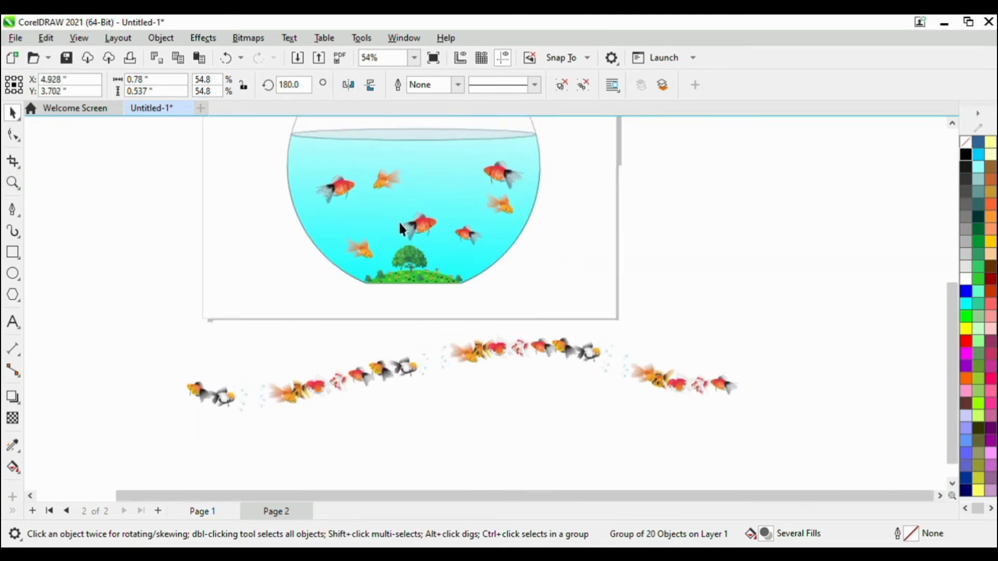
Add another left-facing copy of the orange goldfish near the upper left of the water.
scroll(398, 222, "up", 1)
left_click(394, 202)
left_click(395, 203)
left_click_drag(388, 194, 284, 166)
right_click(285, 166)
scroll(285, 166, "down", 1)
scroll(446, 318, "up", 1)
Place copies of the white-and-red goldfish in free areas of the water, mirroring some of them horizontally.
left_click(401, 268)
scroll(405, 260, "down", 1)
scroll(426, 221, "up", 1)
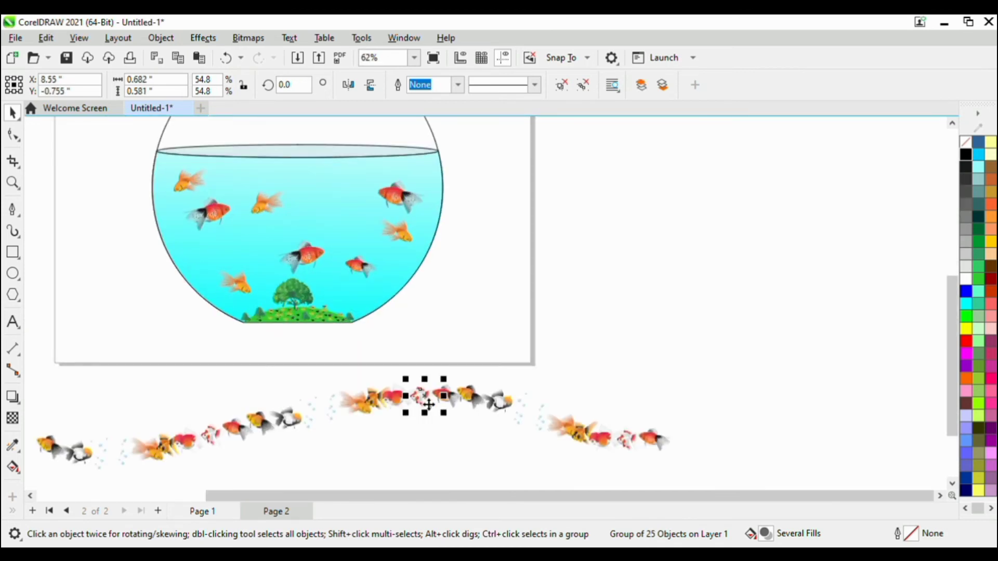
left_click_drag(427, 405, 348, 136)
right_click(359, 292)
scroll(358, 294, "up", 1)
right_click(375, 189)
right_click(188, 240)
left_click(348, 85)
right_click(348, 136)
scroll(406, 278, "down", 2)
scroll(443, 152, "up", 3)
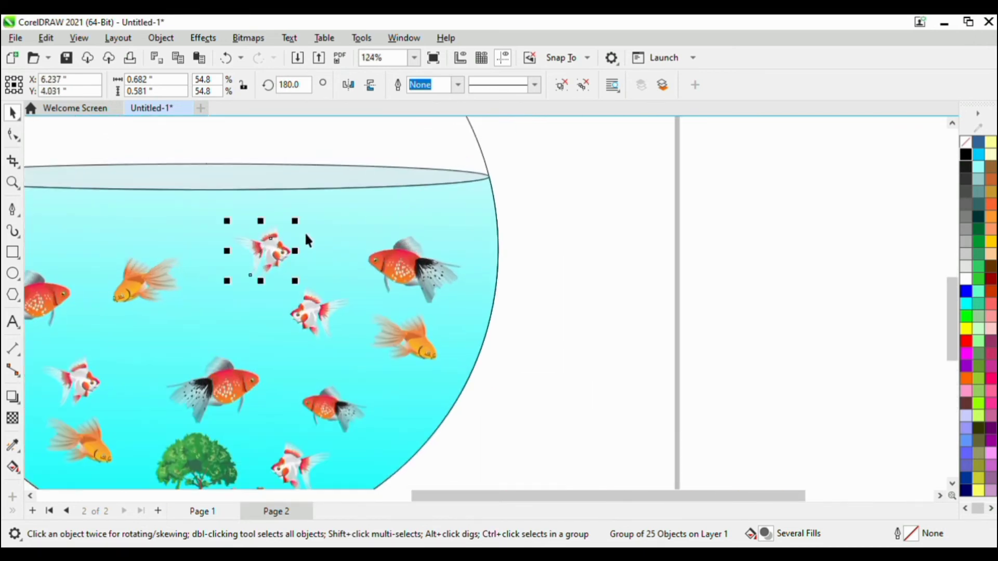
Scatter copies of the black-and-orange goldfish through the water, mirroring some of them horizontally.
scroll(306, 239, "down", 2)
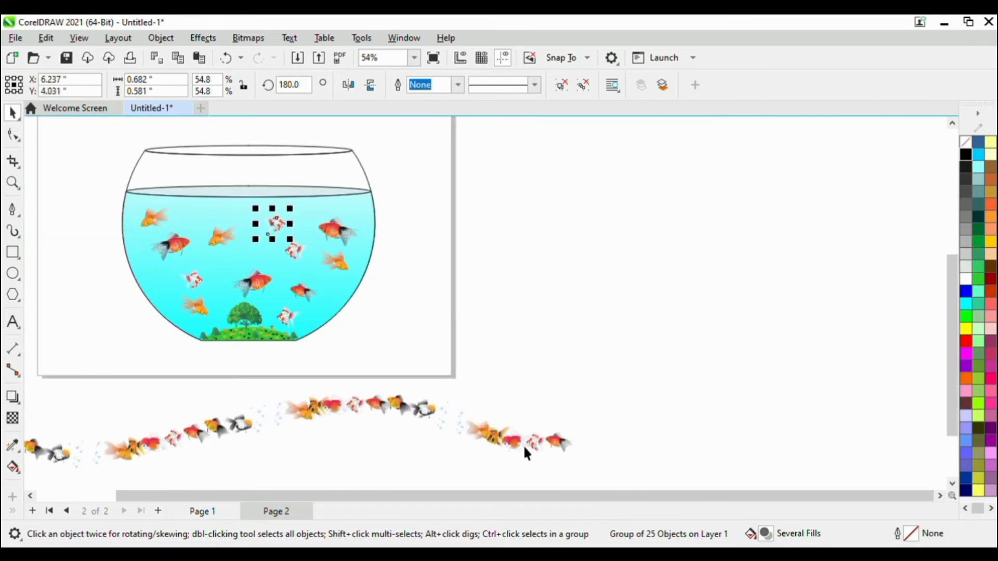
left_click_drag(120, 452, 223, 271)
scroll(223, 270, "up", 2)
left_click_drag(166, 325, 462, 329)
right_click(146, 314)
left_click(348, 85)
right_click(208, 208)
right_click(497, 198)
left_click(348, 85)
right_click(463, 330)
scroll(382, 372, "up", 1)
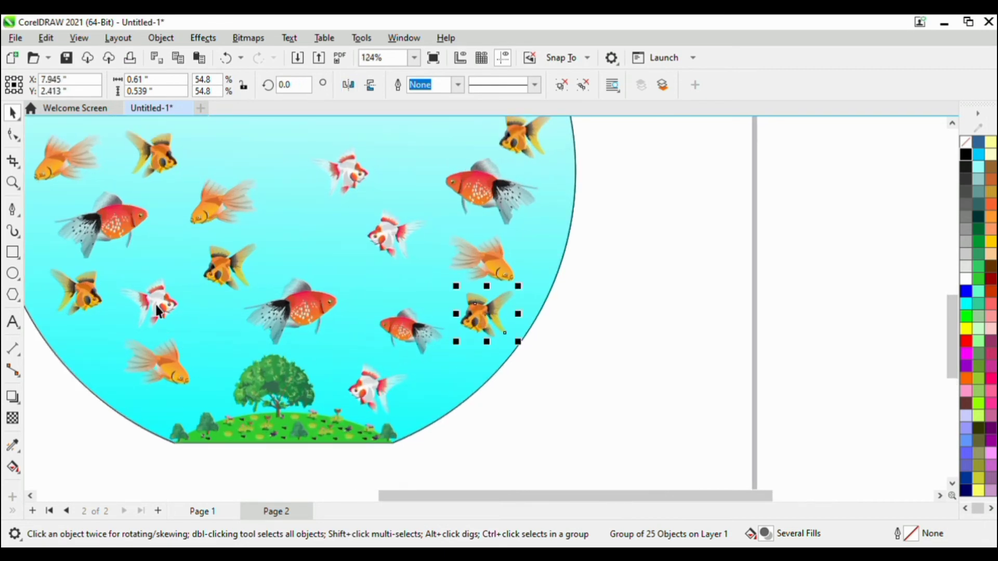
left_click_drag(159, 310, 445, 373)
right_click(455, 374)
key("ctrl+z")
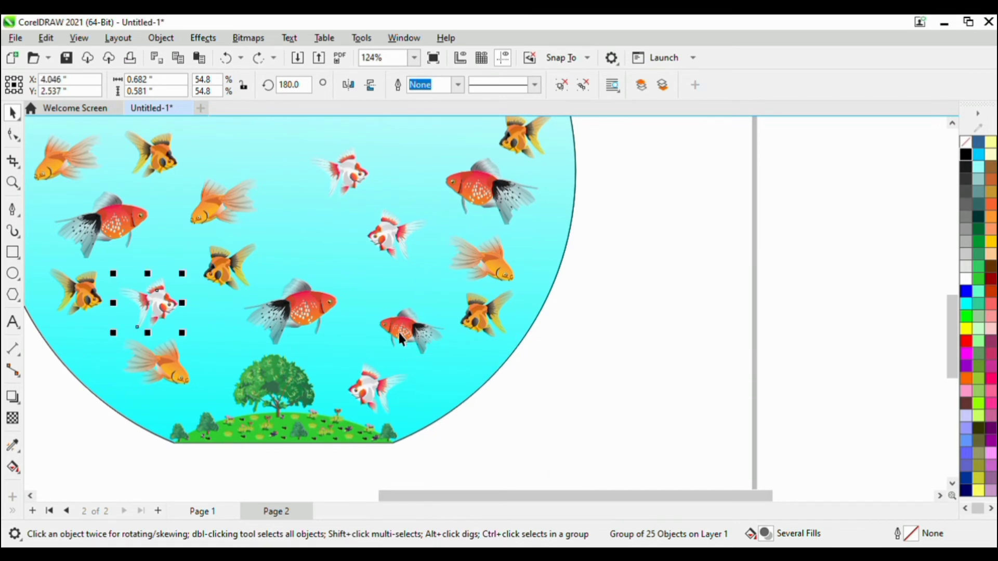
Shift the lowest white-and-red goldfish closer to the tree and nudge the small red goldfish above it up and left.
scroll(398, 330, "down", 1)
left_click_drag(389, 373, 359, 345)
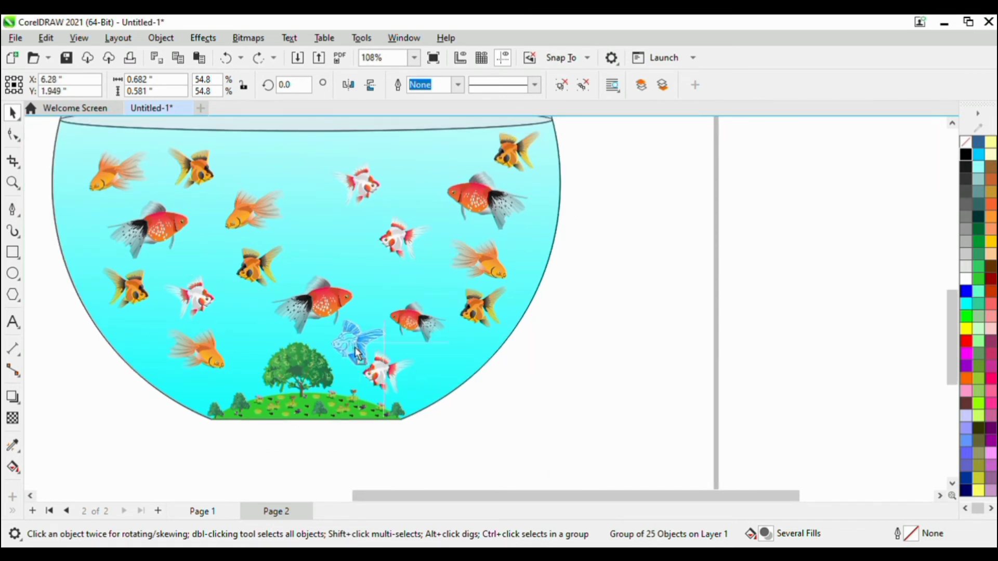
left_click_drag(416, 323, 398, 315)
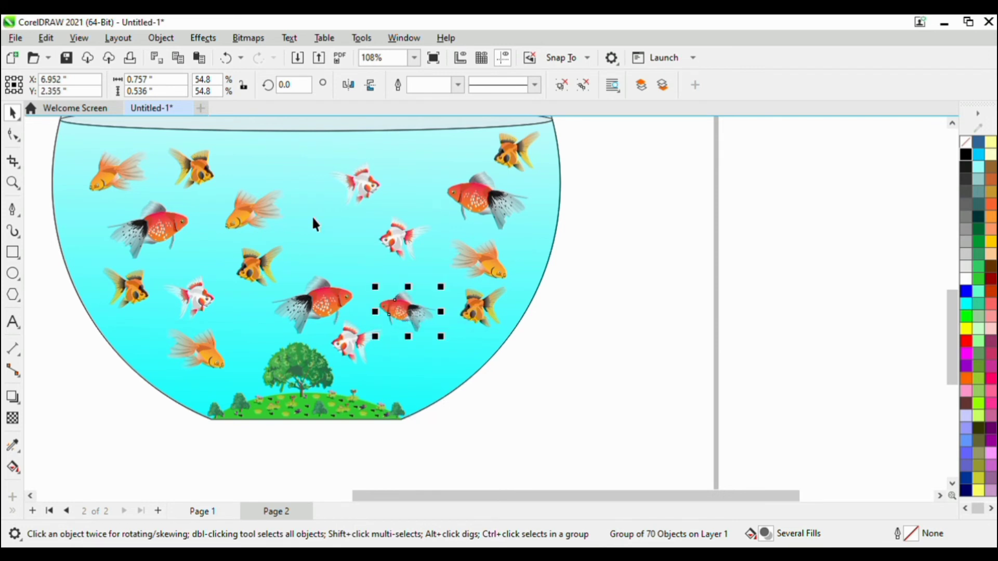
Copy the right-facing white-and-red goldfish to the lower right of the water and enlarge the copy to about 62.6 %.
left_click_drag(363, 196, 429, 372)
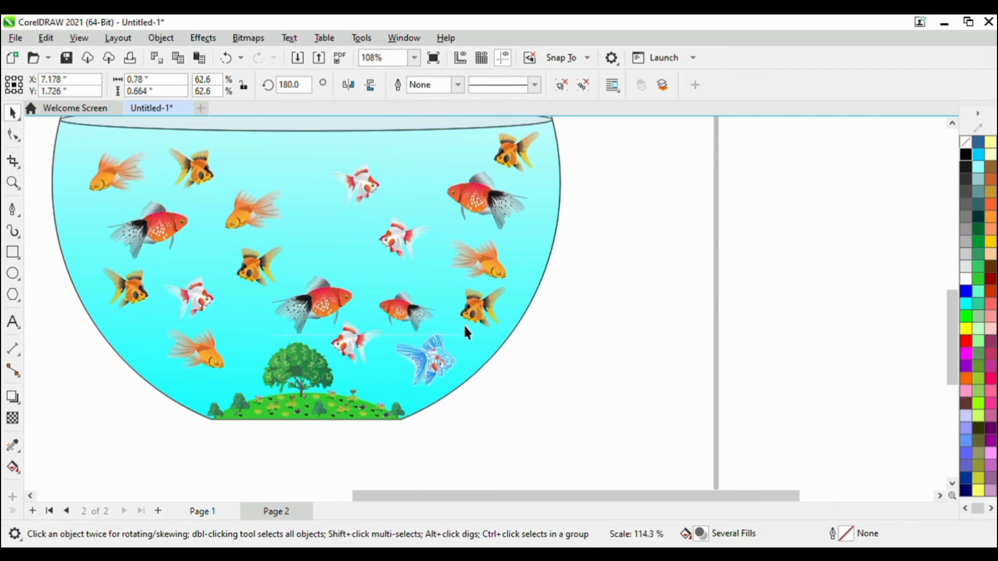
key("Escape")
scroll(363, 265, "down", 3)
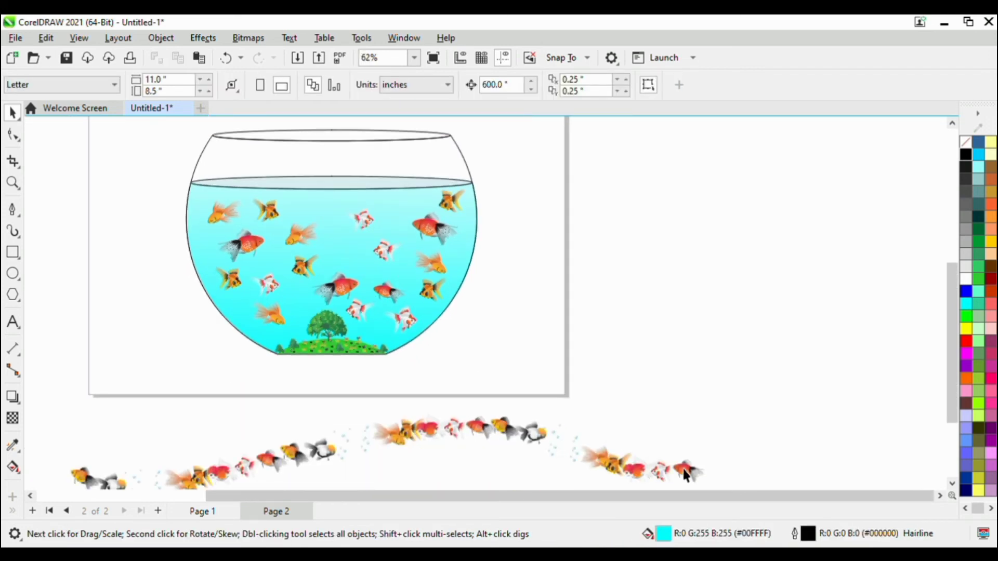
Add three copies of the small red-and-black goldfish to the upper and middle water, mirroring one horizontally.
left_click_drag(682, 469, 428, 209)
scroll(296, 222, "up", 2)
right_click(433, 204)
left_click(348, 85)
scroll(442, 189, "up", 2)
scroll(426, 208, "down", 3)
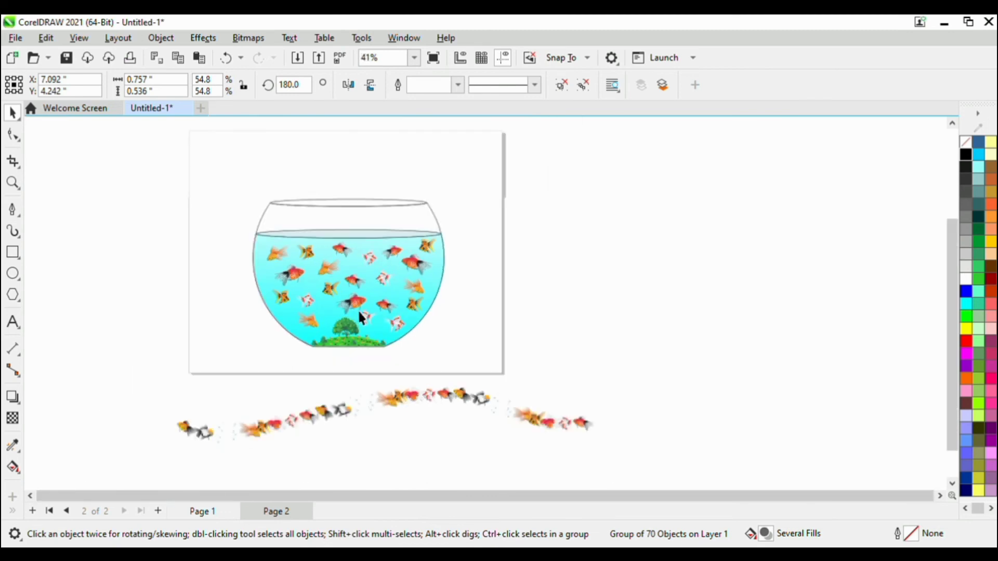
Shrink a bubble cluster from the spray to 20.1 % and place it at the mouth of the lower-left orange goldfish.
scroll(370, 404, "up", 1)
left_click(370, 395)
scroll(369, 388, "up", 2)
left_click_drag(375, 387, 288, 356)
scroll(272, 306, "down", 1)
scroll(263, 241, "up", 3)
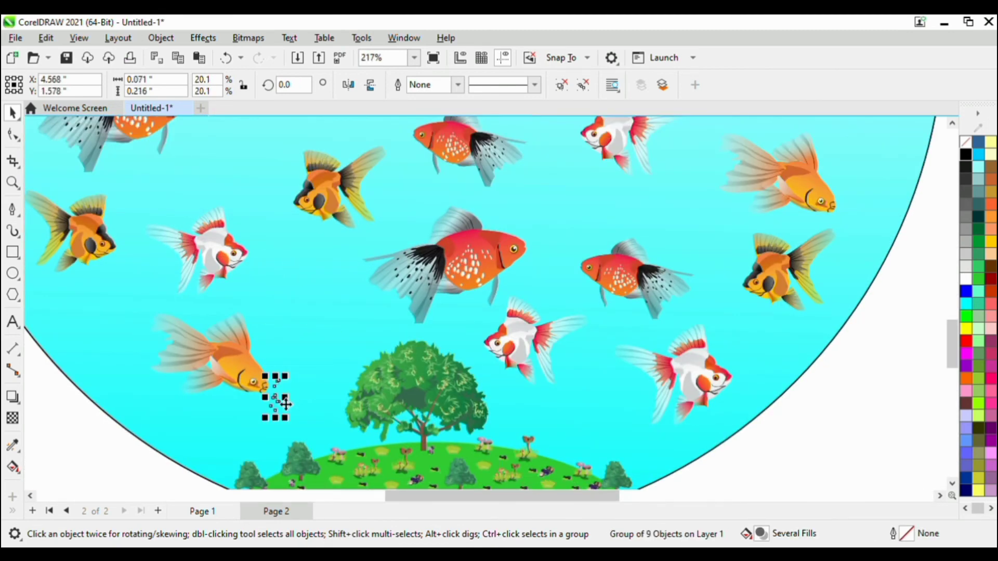
Copy the bubbles to the mouths of the white, large red and small red goldfish near the tree.
left_click_drag(276, 394, 741, 283)
right_click(477, 332)
right_click(583, 265)
key("ctrl+z")
key("Escape")
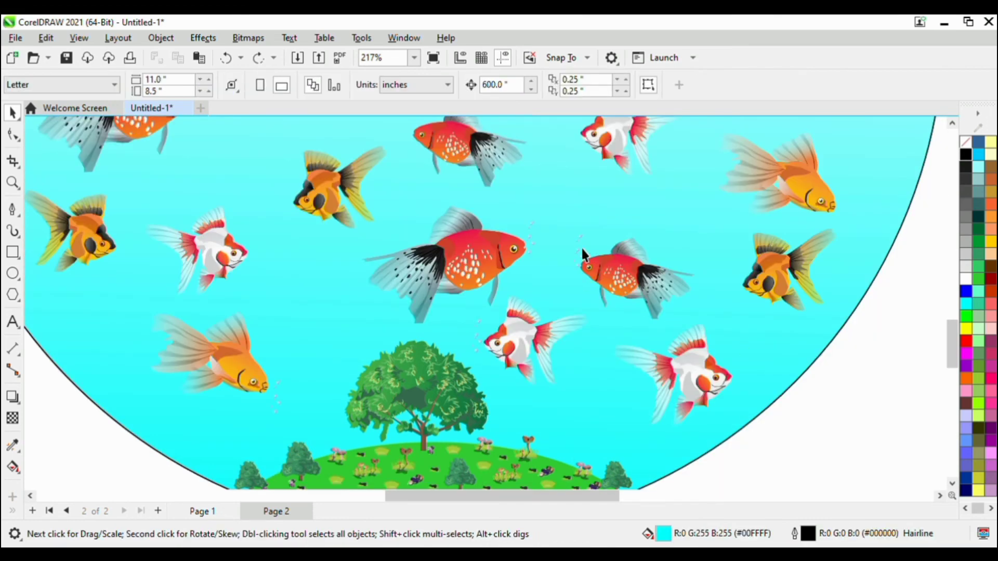
left_click(579, 241)
left_click_drag(587, 254, 754, 273)
key("ctrl+z")
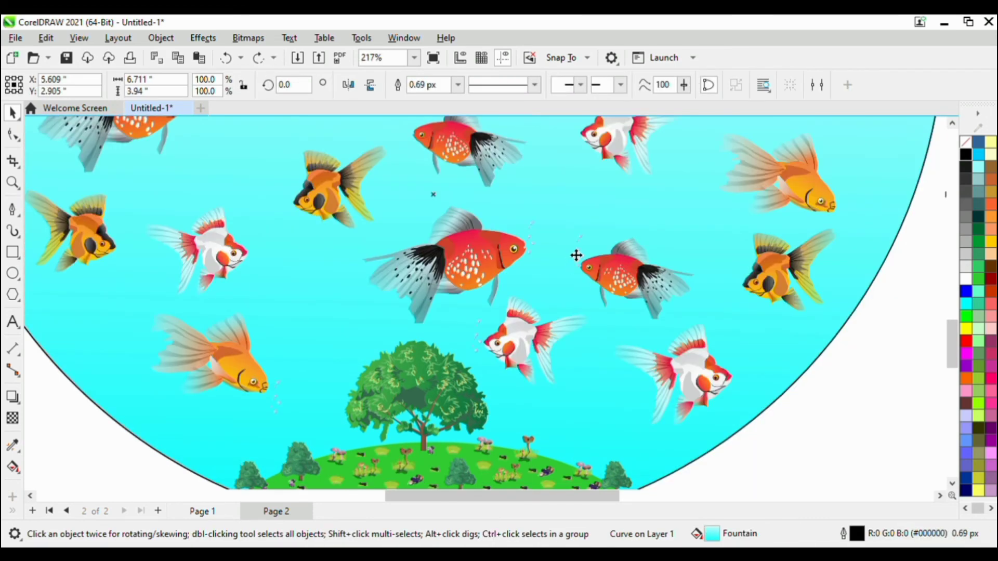
Copy the bubbles to the mouths of the black-and-orange and white goldfish at the lower right of the bowl.
left_click(578, 252)
left_click_drag(580, 252, 737, 280)
left_click_drag(476, 337, 737, 369)
scroll(646, 316, "down", 4)
scroll(759, 192, "up", 2)
Distribute further copies of the bubbles beside the goldfish in the upper and left parts of the water.
left_click_drag(646, 428, 296, 230)
scroll(334, 185, "down", 3)
scroll(334, 185, "up", 4)
scroll(771, 412, "down", 1)
key("space")
left_click_drag(298, 231, 209, 323)
key("ctrl+z")
left_click(294, 232)
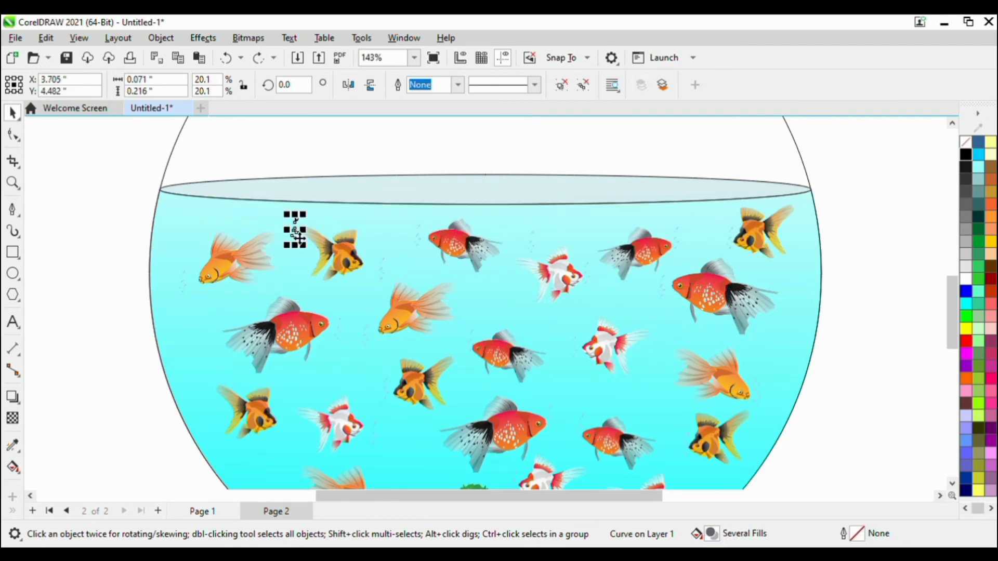
scroll(204, 332, "down", 3)
scroll(334, 418, "up", 3)
scroll(285, 370, "down", 8)
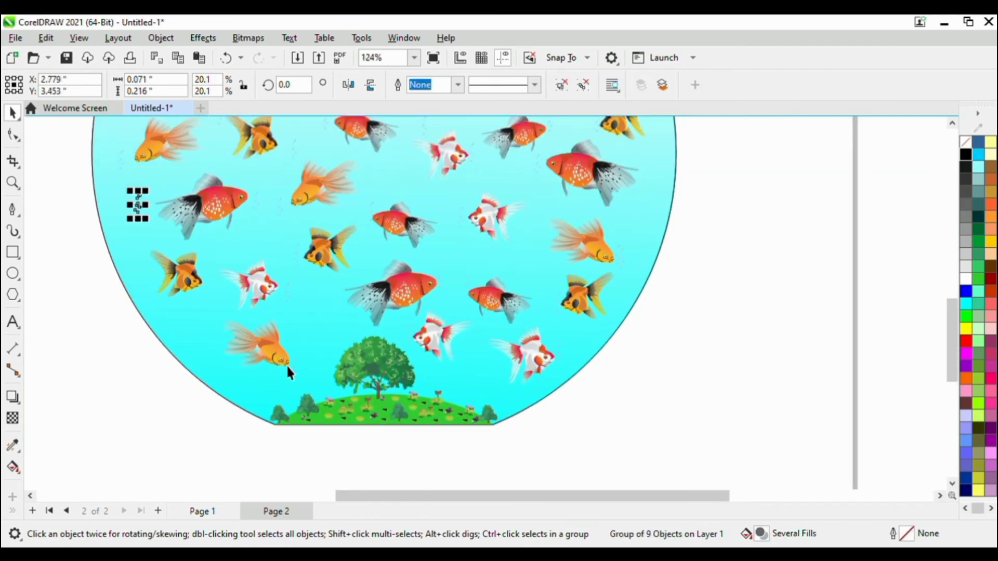
Delete the leftover goldfish spray below the page.
key("Escape")
scroll(491, 266, "down", 3)
left_click(374, 364)
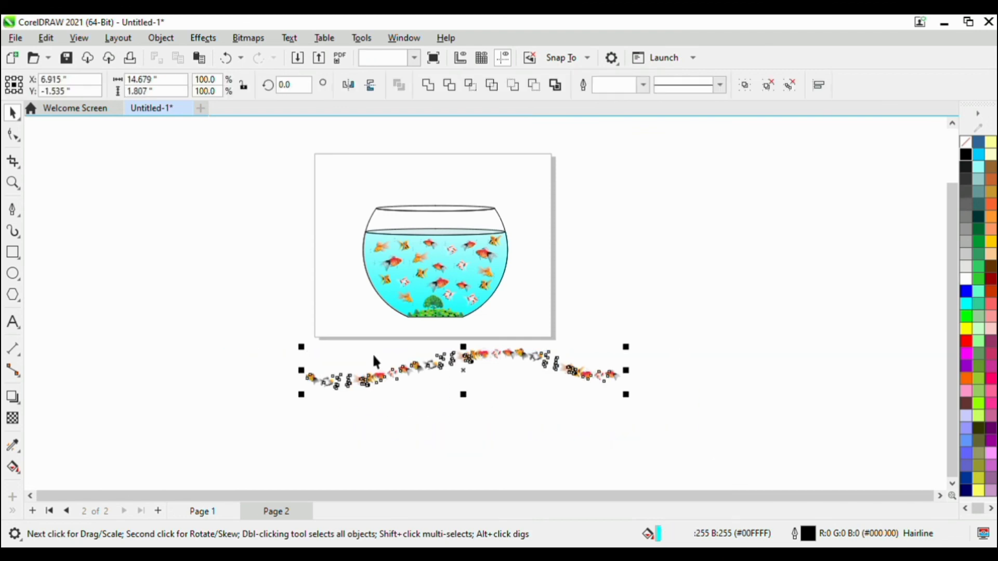
key("Delete")
Select the complete fish bowl with all its decorations and group it.
scroll(513, 292, "down", 1)
left_click_drag(325, 178, 575, 341)
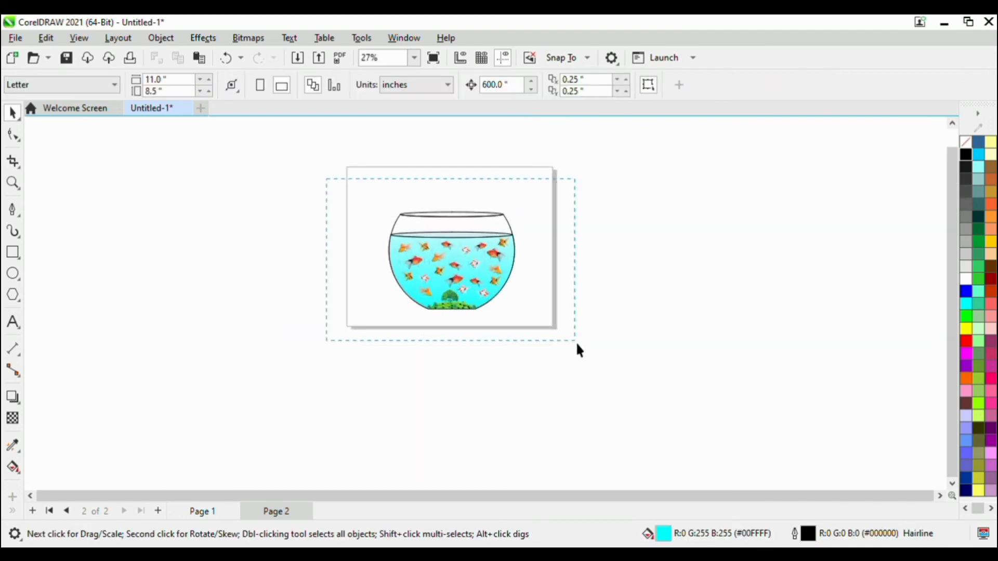
scroll(525, 280, "up", 7)
scroll(410, 292, "down", 7)
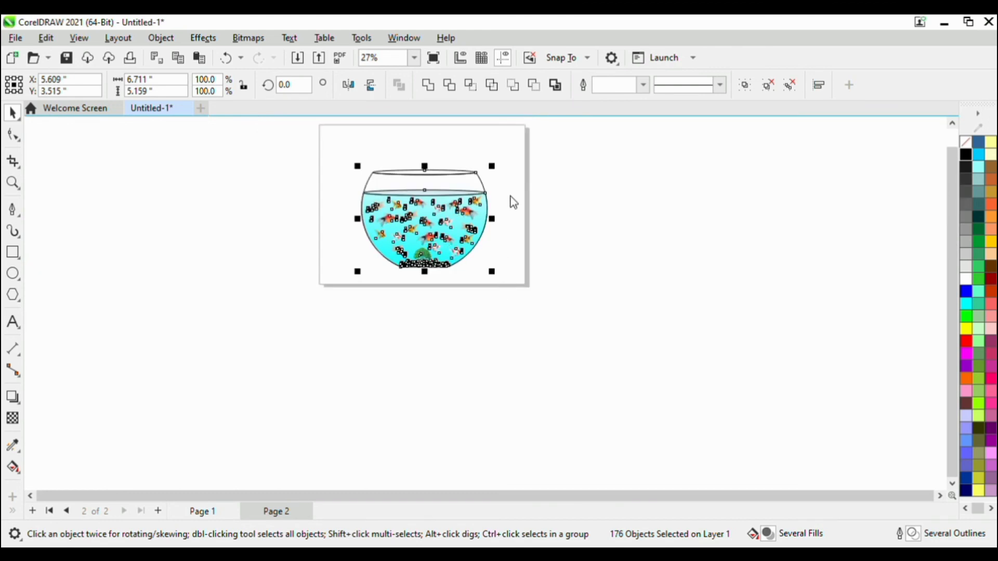
key("ctrl+g")
Center the grouped fish bowl on the page.
scroll(517, 236, "down", 1)
left_click(517, 236)
left_click(485, 246)
key("p")
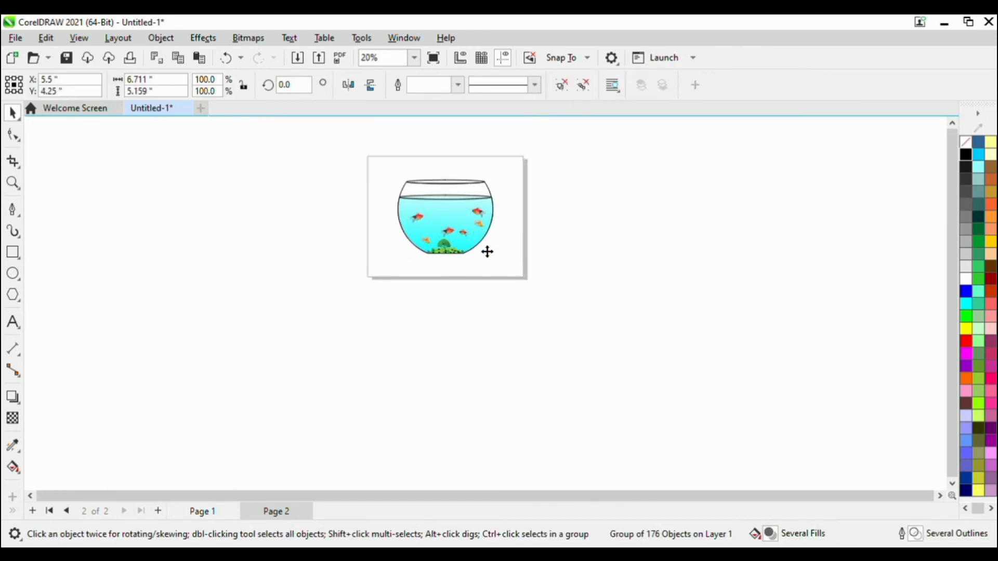
left_click(617, 243)
scroll(366, 150, "up", 1)
scroll(365, 149, "up", 2)
scroll(350, 361, "up", 1)
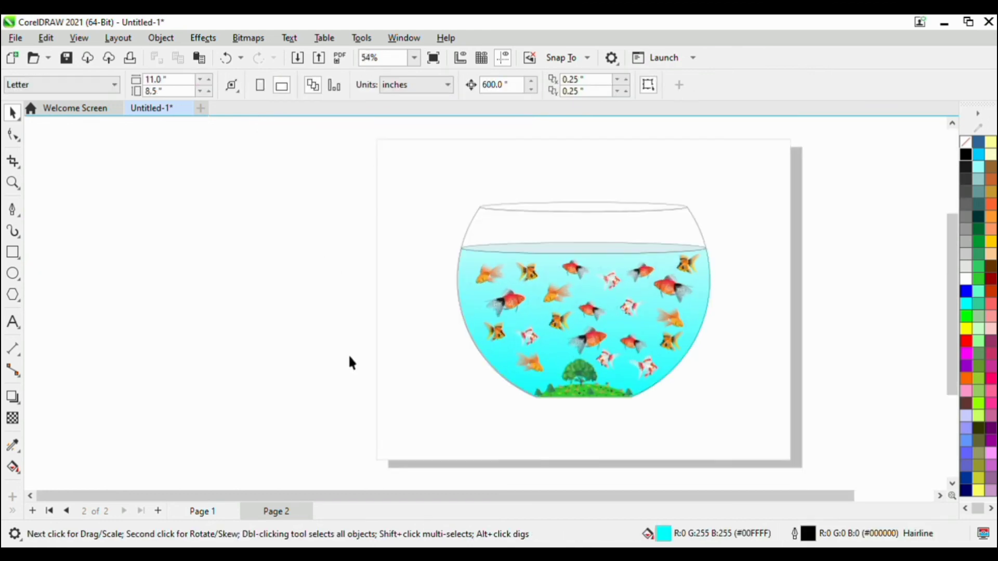